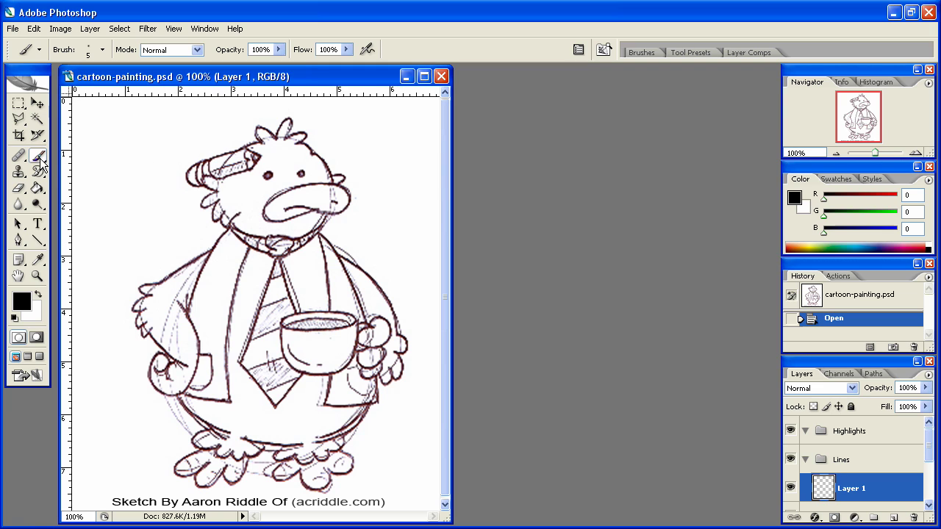
Show the brush picker with a 5 px brush at 100% hardness
{"action": "right_click", "coordinate": [164, 199]}
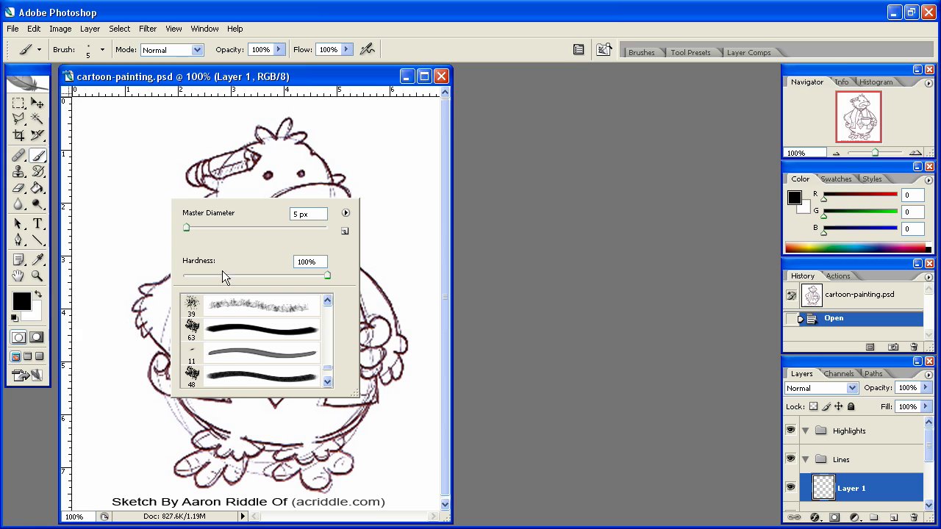
Switch to the Pen tool set to Paths mode
{"action": "left_click", "coordinate": [222, 81]}
{"action": "left_click", "coordinate": [19, 241]}
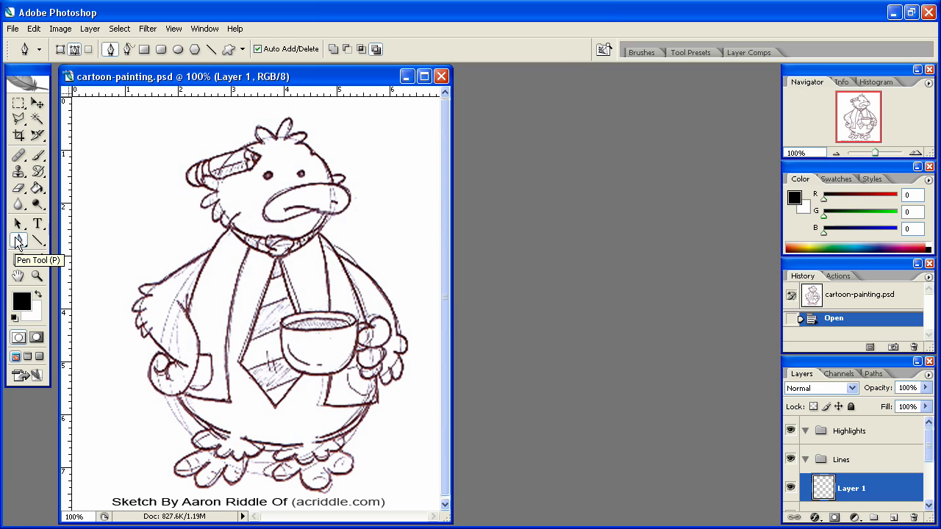
{"action": "left_click", "coordinate": [74, 50]}
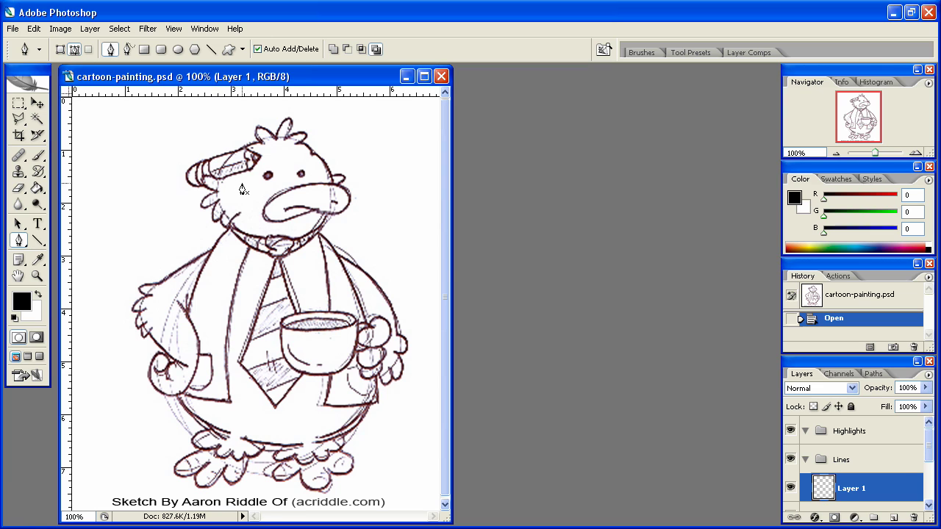
Rename Layer 1 to 'Ink-Lines'
{"action": "double_click", "coordinate": [852, 490]}
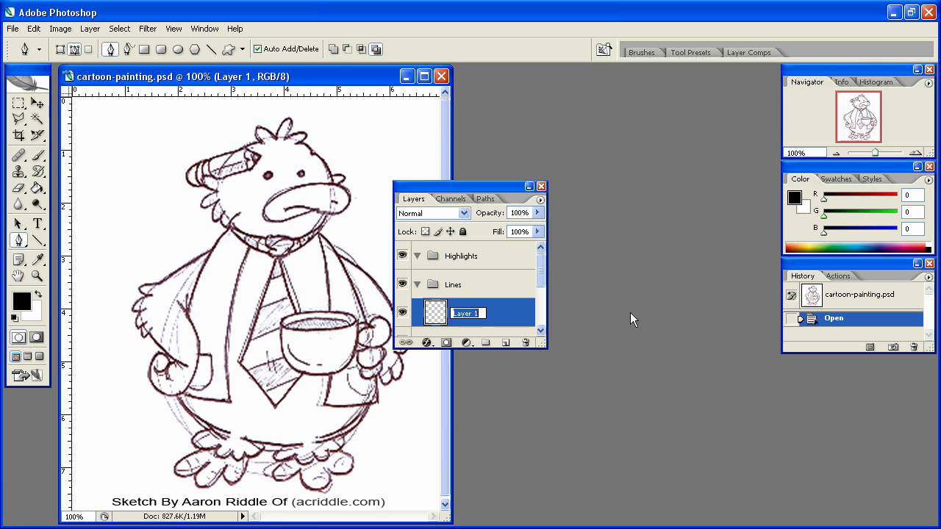
{"action": "type", "text": "Ink-Li"}
{"action": "type", "text": "nes"}
{"action": "key", "text": "Return"}
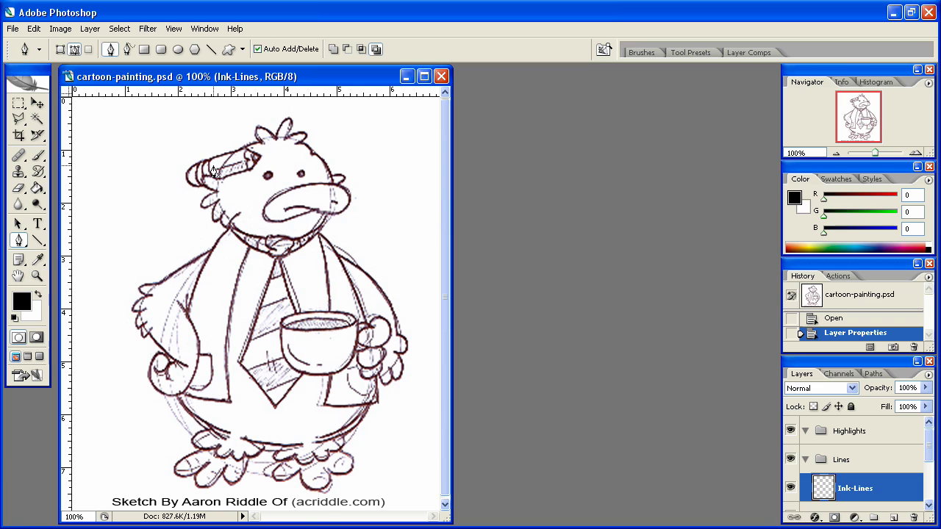
Zoom to about 251% on the lower body and feet, widening the window and centring both feet
{"action": "left_click", "coordinate": [38, 281]}
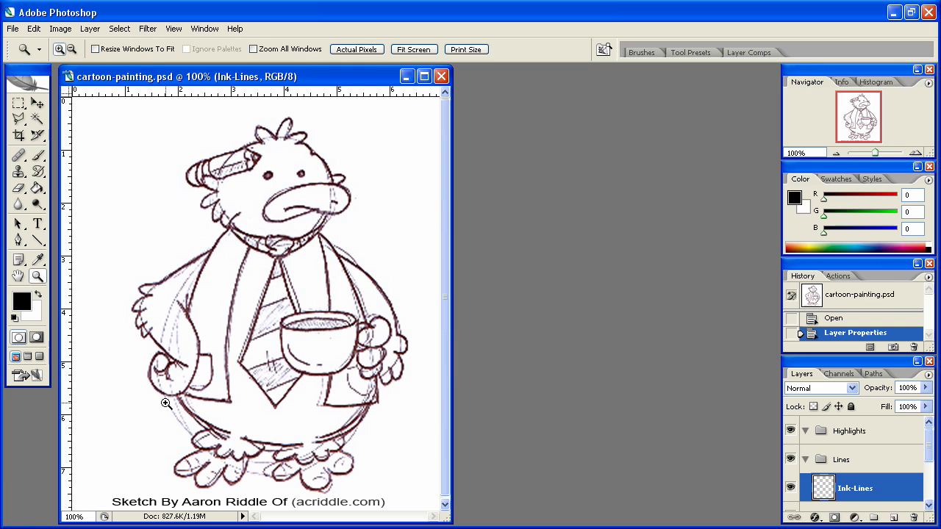
{"action": "left_click_drag", "start_coordinate": [143, 405], "coordinate": [285, 518]}
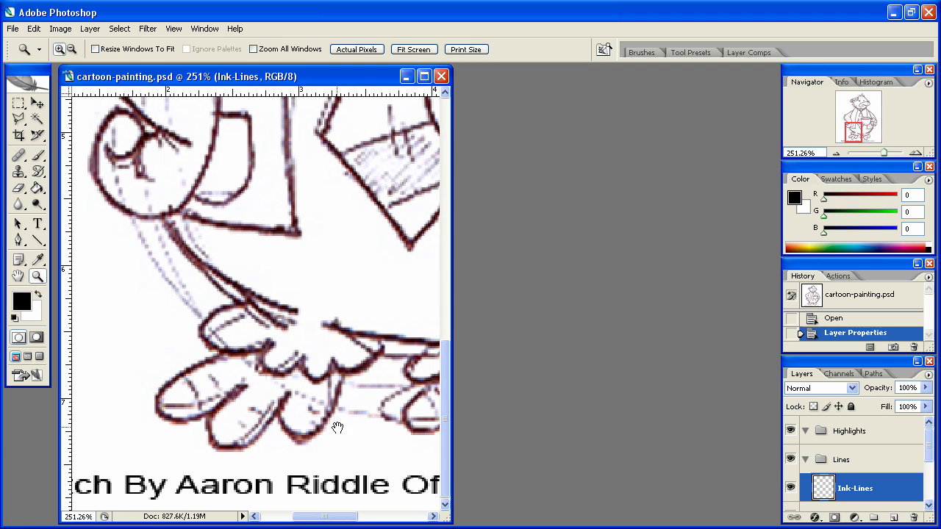
{"action": "left_click_drag", "start_coordinate": [455, 508], "coordinate": [673, 508]}
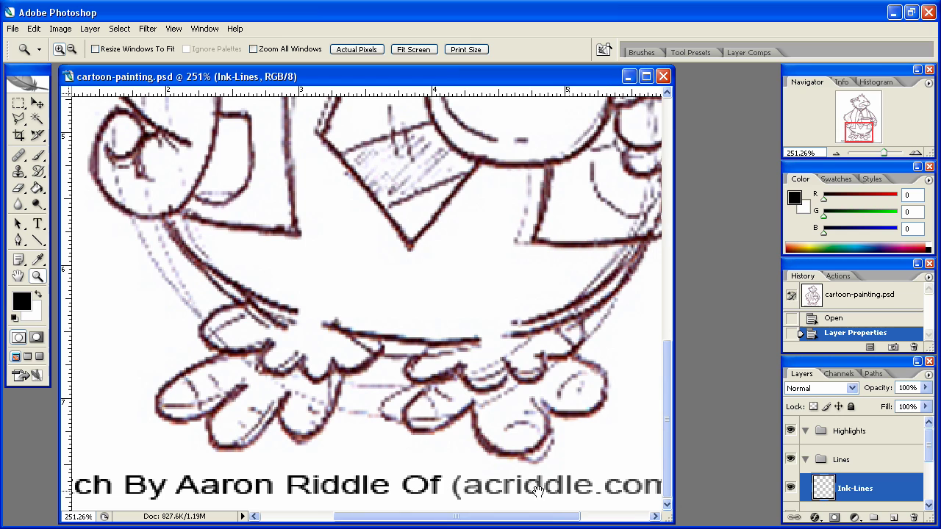
{"action": "left_click_drag", "start_coordinate": [272, 460], "coordinate": [177, 456]}
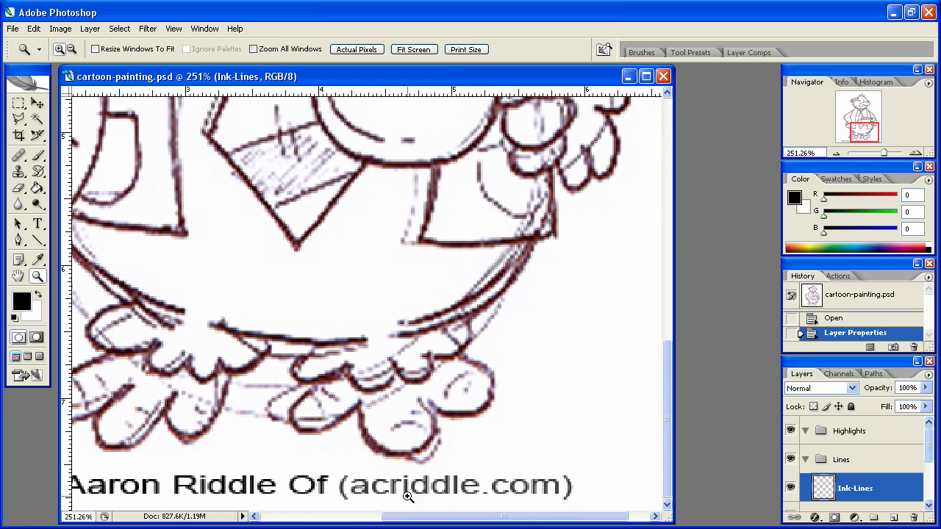
{"action": "left_click_drag", "start_coordinate": [188, 390], "coordinate": [312, 416]}
{"action": "scroll", "coordinate": [311, 415], "scroll_direction": "down", "scroll_amount": 2}
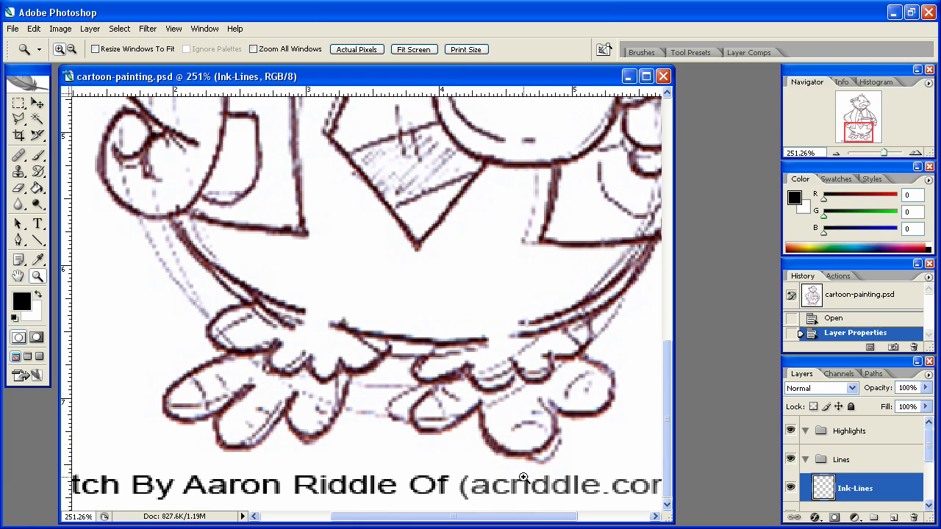
{"action": "left_click", "coordinate": [22, 243]}
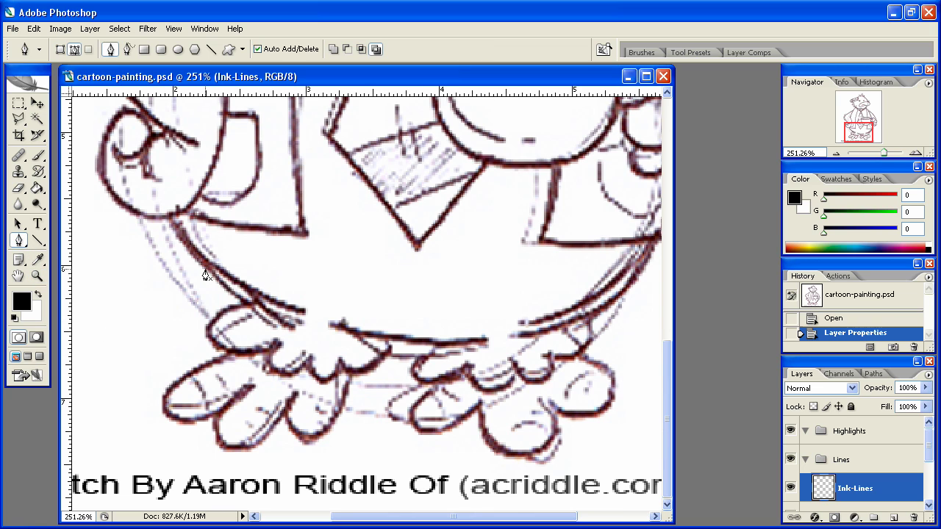
Trace the left belly edge down to the left foot with corner anchors
{"action": "left_click", "coordinate": [169, 222]}
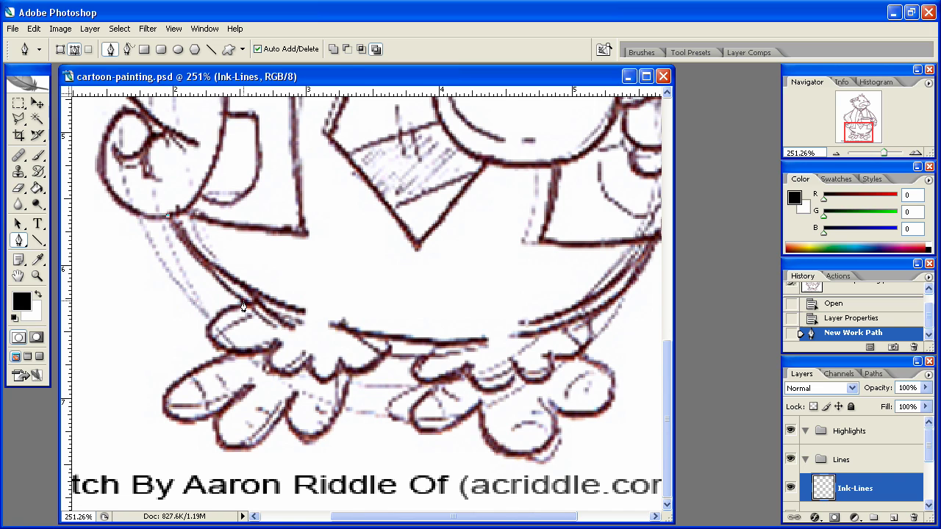
{"action": "left_click_drag", "start_coordinate": [244, 303], "coordinate": [269, 322]}
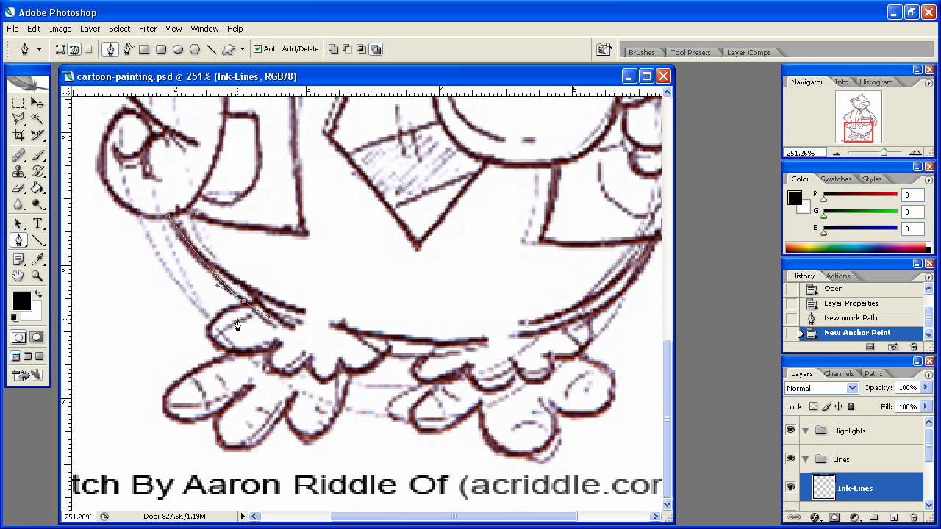
{"action": "left_click", "coordinate": [244, 305]}
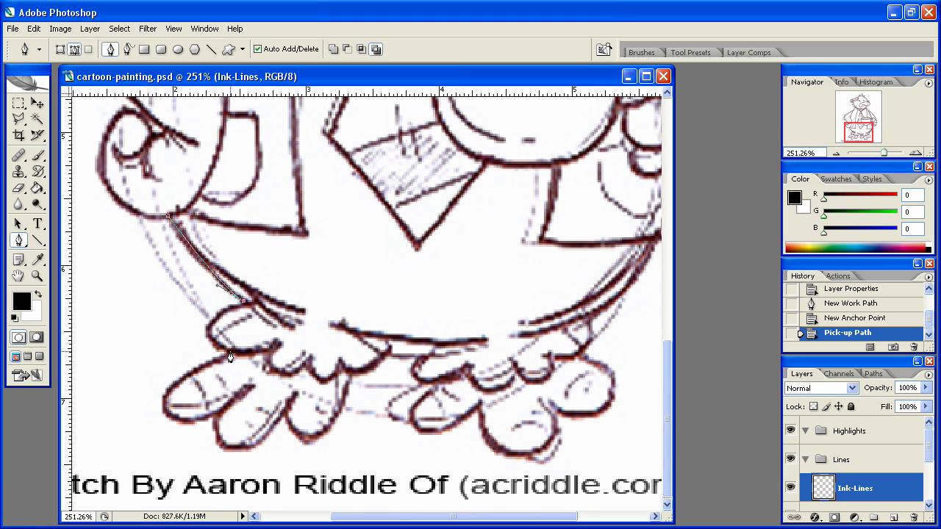
{"action": "left_click_drag", "start_coordinate": [227, 354], "coordinate": [283, 384]}
{"action": "left_click", "coordinate": [227, 356], "text": "alt"}
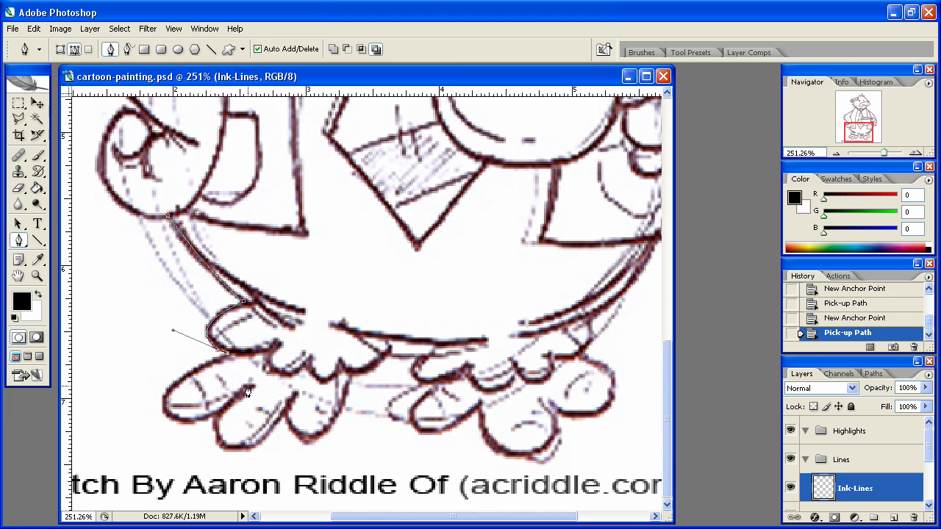
Curve the path around the left foot's outer toe and under the second toe
{"action": "left_click_drag", "start_coordinate": [248, 389], "coordinate": [417, 338]}
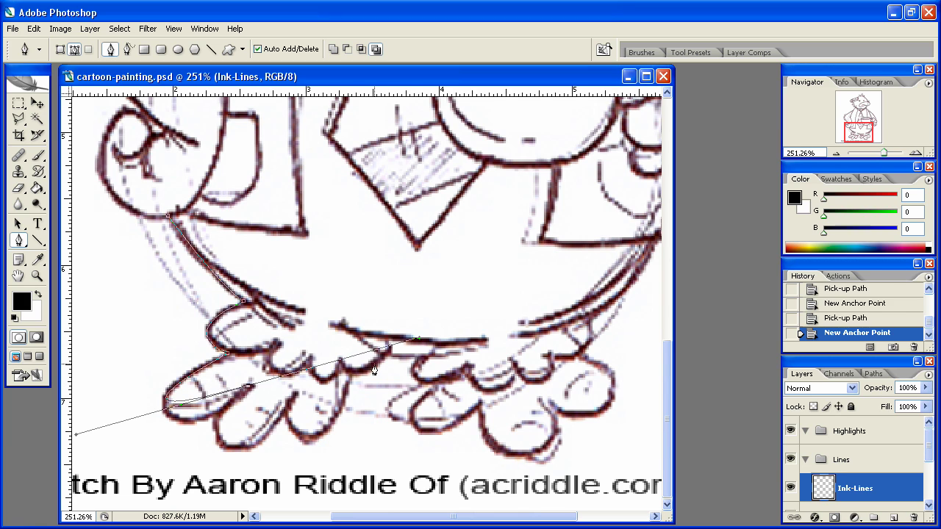
{"action": "key", "text": "ctrl+z"}
{"action": "left_click_drag", "start_coordinate": [194, 421], "coordinate": [281, 432]}
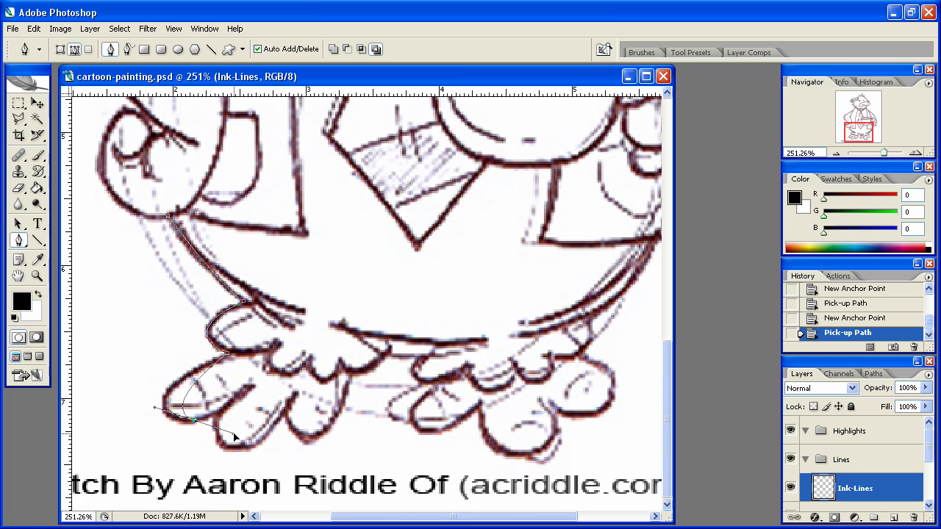
{"action": "left_click", "coordinate": [250, 390]}
{"action": "key", "text": "ctrl+z"}
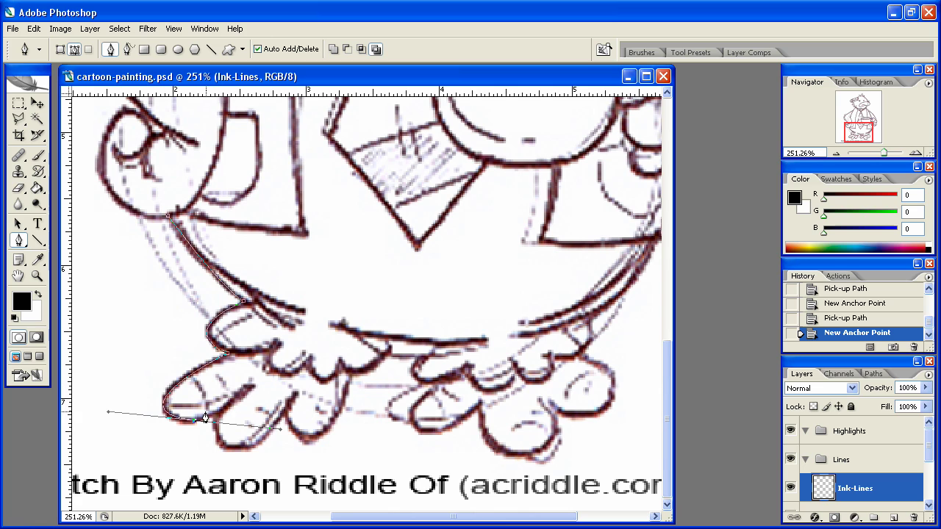
{"action": "left_click", "coordinate": [193, 419], "text": "alt"}
{"action": "left_click_drag", "start_coordinate": [245, 386], "coordinate": [263, 360]}
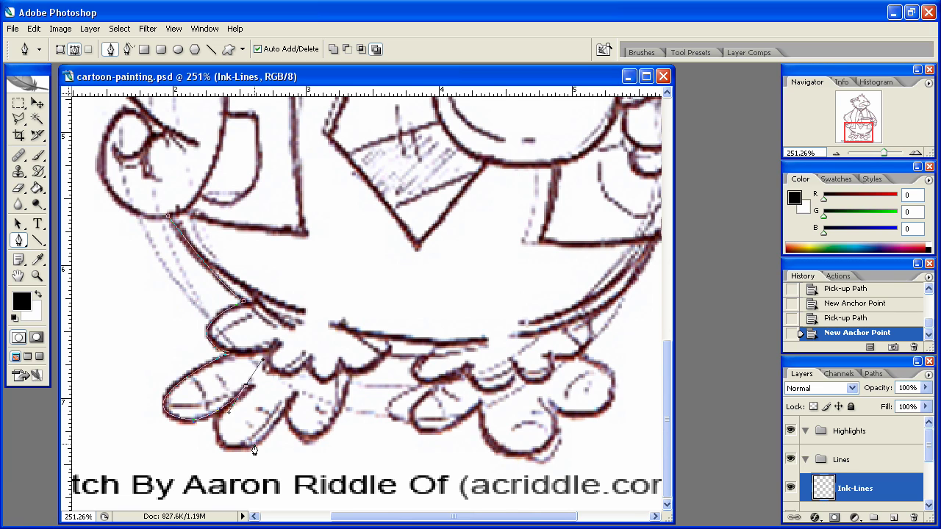
{"action": "mouse_move", "coordinate": [285, 412]}
{"action": "left_mouse_down"}
{"action": "mouse_move", "coordinate": [389, 320]}
{"action": "mouse_move", "coordinate": [233, 440]}
{"action": "mouse_move", "coordinate": [346, 419]}
{"action": "mouse_move", "coordinate": [341, 439]}
{"action": "left_mouse_up"}
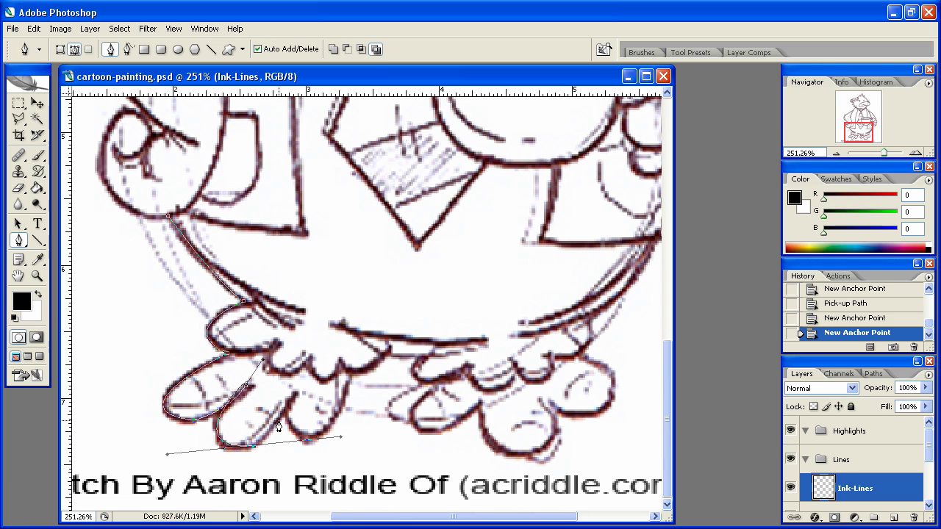
Wrap the path up between the left foot's toes, undoing misplaced anchors
{"action": "left_click", "coordinate": [254, 448]}
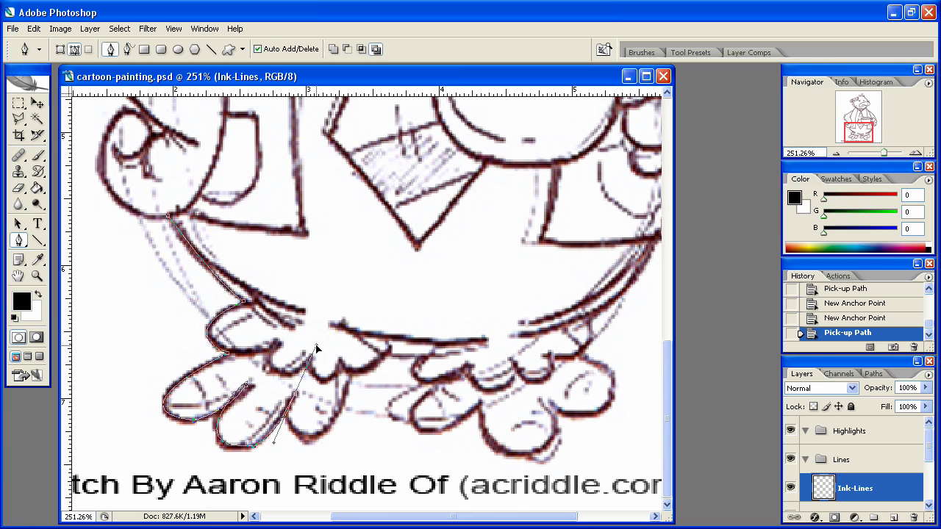
{"action": "mouse_move", "coordinate": [294, 393]}
{"action": "left_mouse_down"}
{"action": "mouse_move", "coordinate": [336, 336]}
{"action": "mouse_move", "coordinate": [324, 335]}
{"action": "left_mouse_up"}
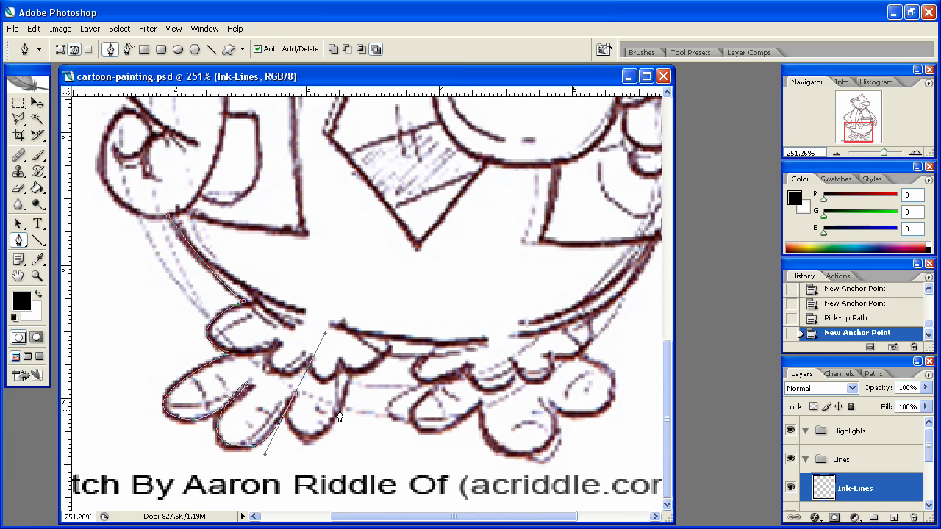
{"action": "left_click_drag", "start_coordinate": [350, 372], "coordinate": [402, 225]}
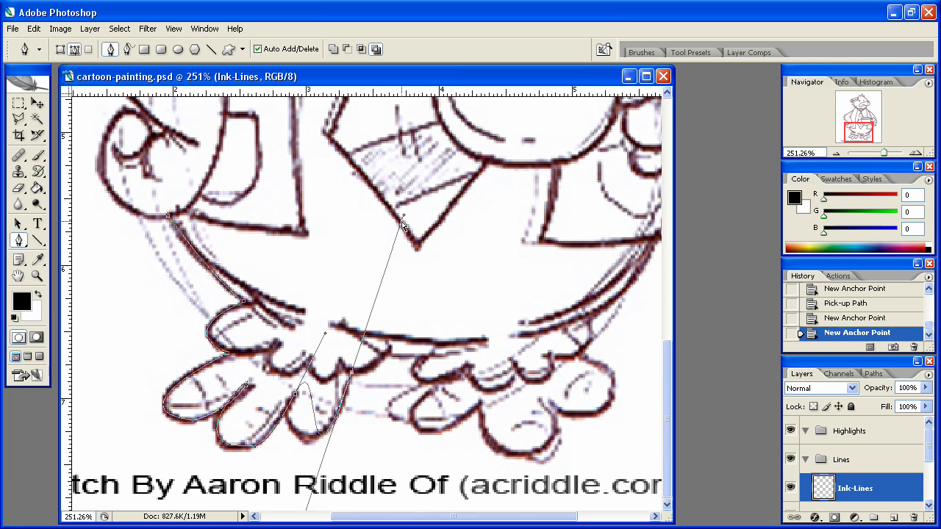
{"action": "key", "text": "ctrl+z"}
{"action": "left_click", "coordinate": [295, 396]}
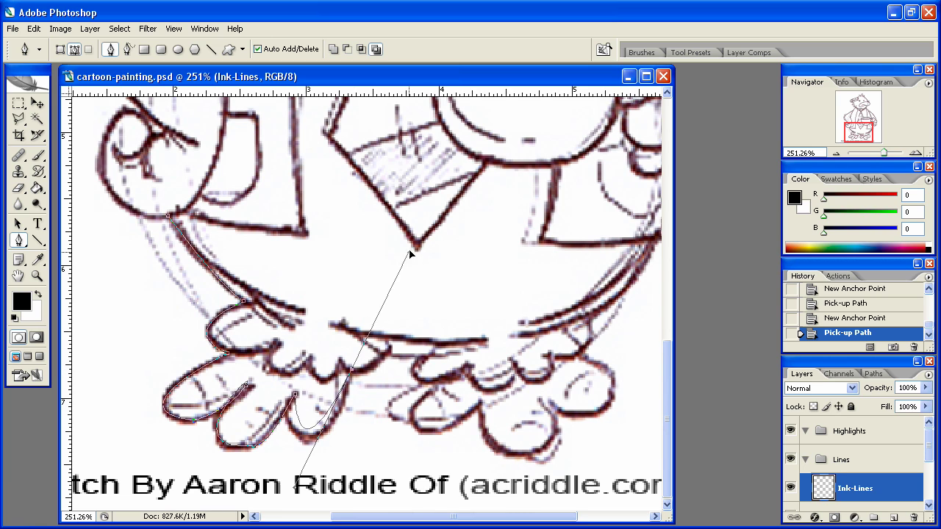
{"action": "left_click_drag", "start_coordinate": [351, 377], "coordinate": [428, 243]}
{"action": "key", "text": "ctrl+z"}
{"action": "left_click_drag", "start_coordinate": [325, 433], "coordinate": [378, 388]}
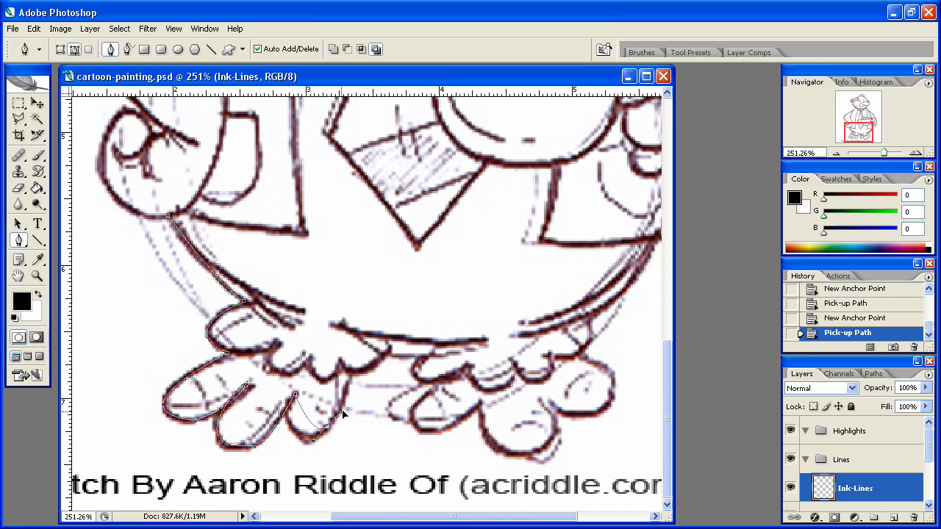
{"action": "key", "text": "ctrl+z"}
{"action": "left_click_drag", "start_coordinate": [302, 439], "coordinate": [322, 440]}
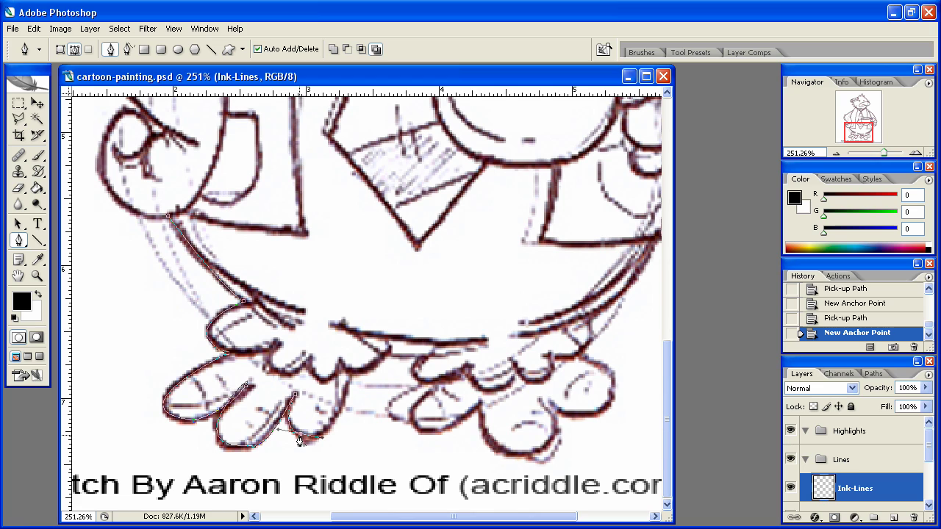
{"action": "key", "text": "ctrl+z"}
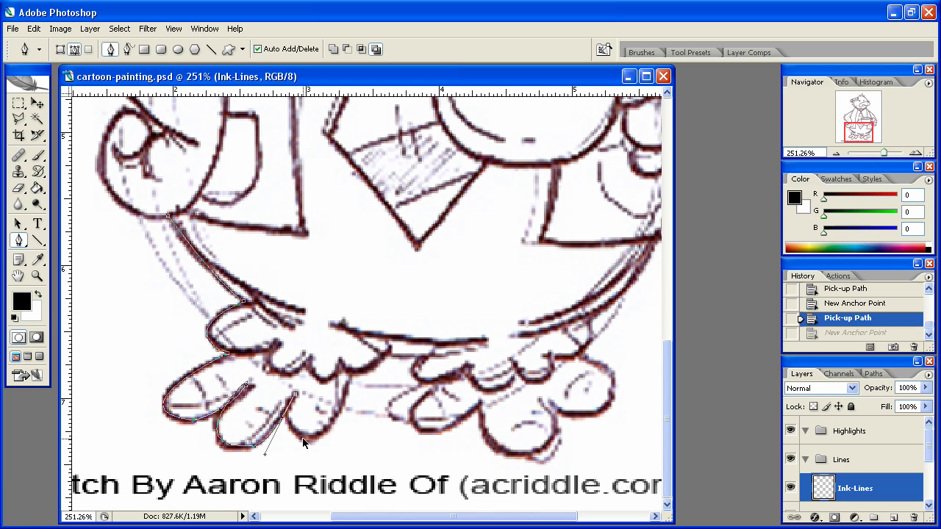
Carry the path around the middle toe and straight across to the gap between the feet
{"action": "left_click_drag", "start_coordinate": [306, 443], "coordinate": [339, 455]}
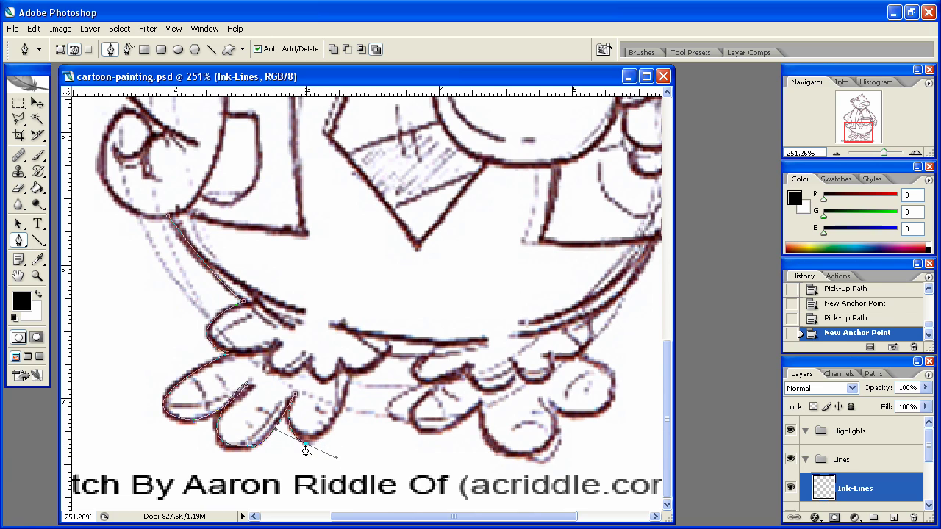
{"action": "left_click", "coordinate": [306, 444], "text": "alt"}
{"action": "mouse_move", "coordinate": [350, 375]}
{"action": "left_mouse_down"}
{"action": "mouse_move", "coordinate": [366, 298]}
{"action": "mouse_move", "coordinate": [355, 305]}
{"action": "left_mouse_up"}
{"action": "left_click", "coordinate": [350, 376], "text": "alt"}
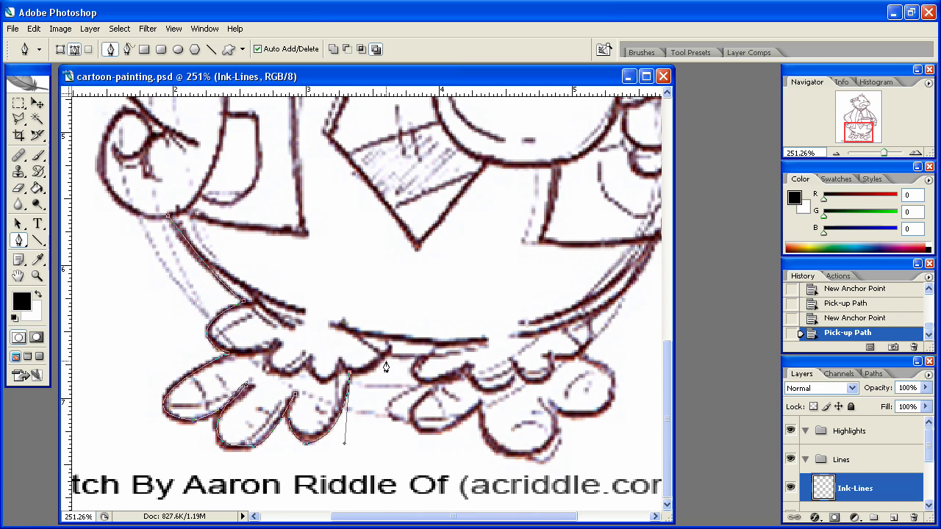
{"action": "left_click_drag", "start_coordinate": [386, 358], "coordinate": [403, 329]}
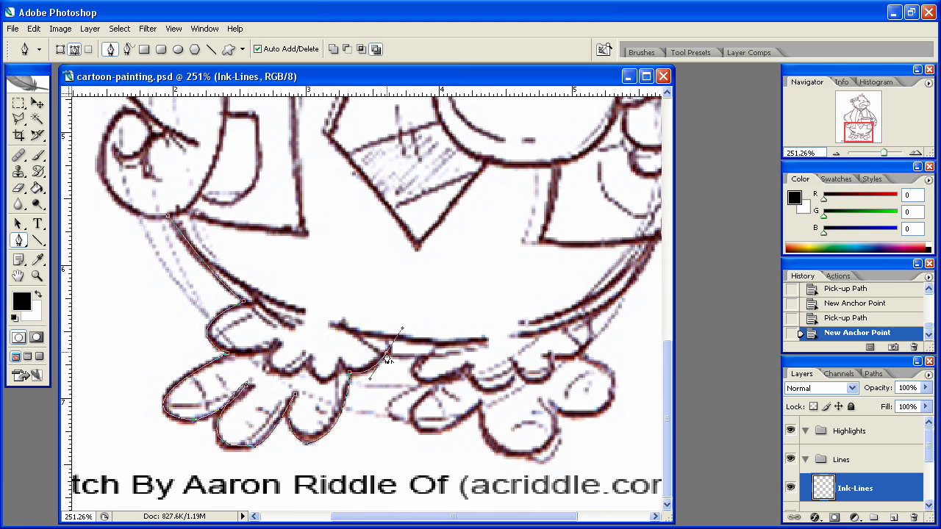
{"action": "left_click", "coordinate": [387, 357], "text": "alt"}
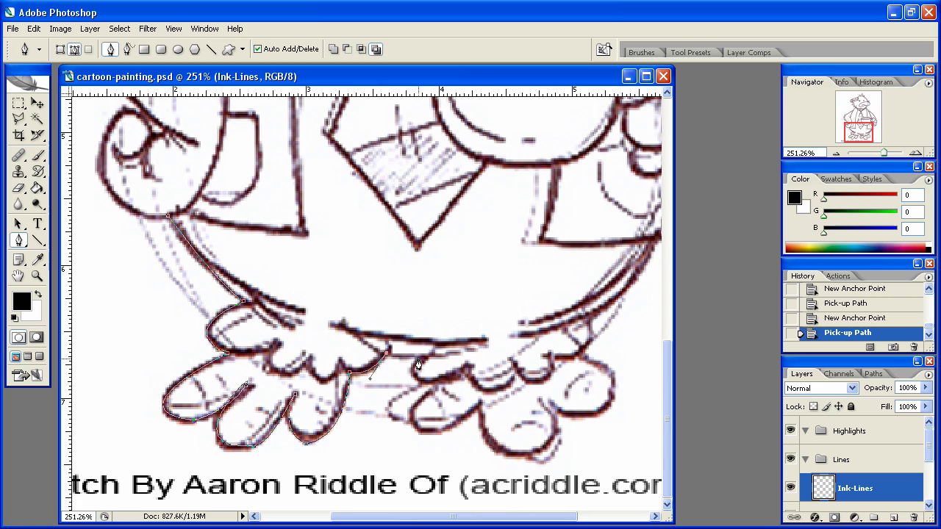
{"action": "left_click", "coordinate": [416, 356]}
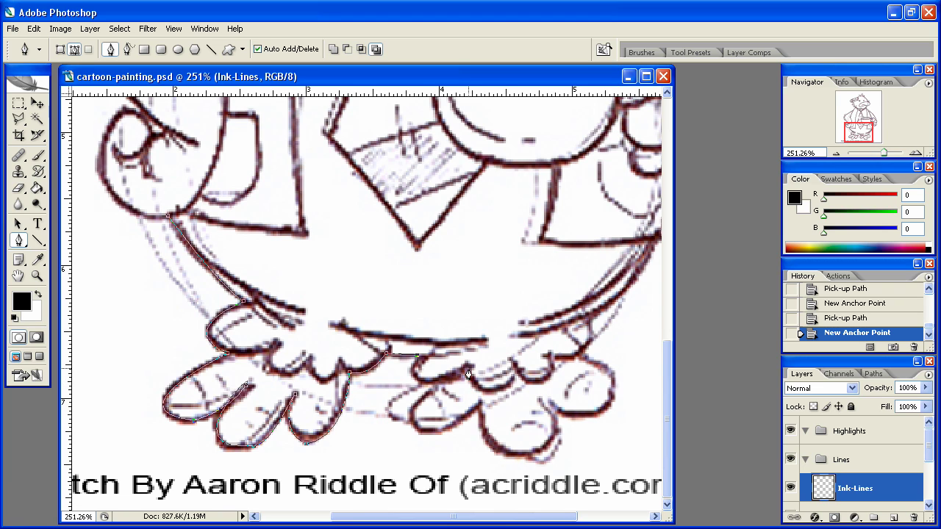
Curve the path around the right foot's first toes and under the foot
{"action": "left_click_drag", "start_coordinate": [461, 370], "coordinate": [527, 339]}
{"action": "left_click", "coordinate": [460, 370], "text": "alt"}
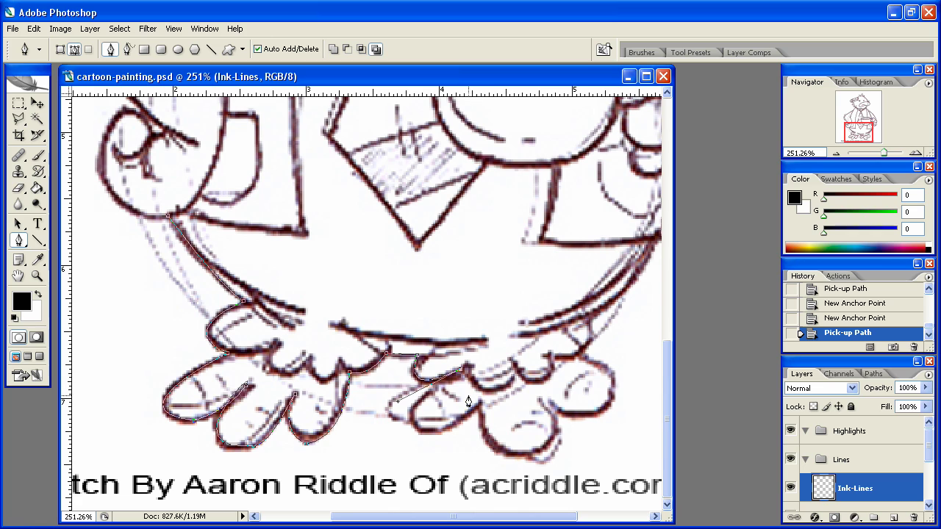
{"action": "left_click_drag", "start_coordinate": [427, 431], "coordinate": [489, 436]}
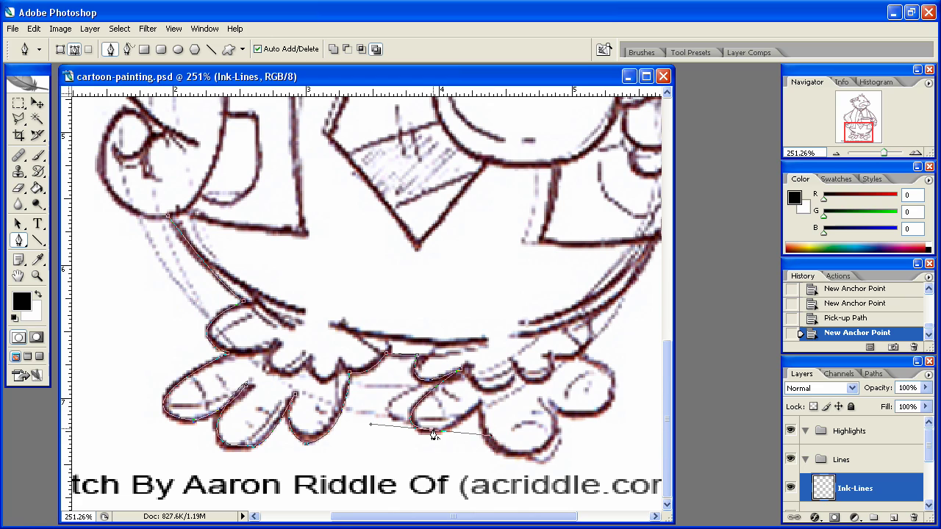
{"action": "left_click", "coordinate": [432, 432]}
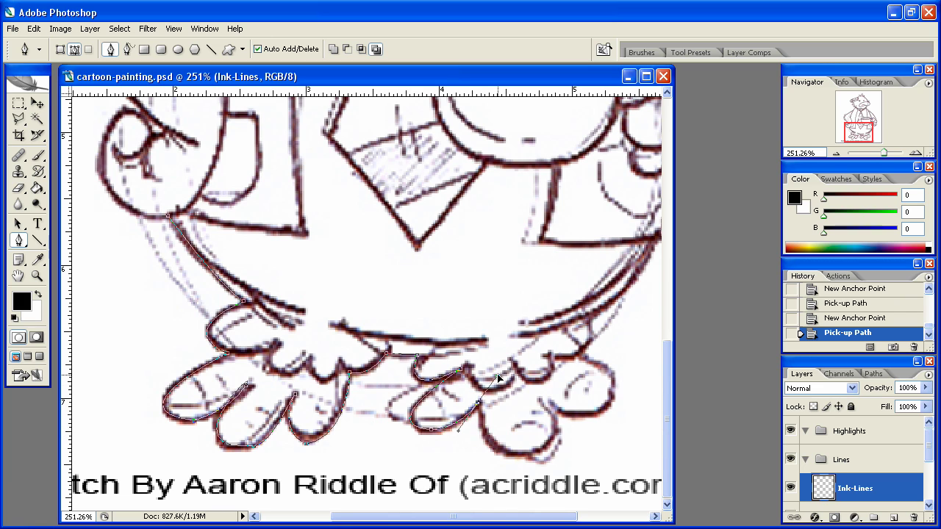
{"action": "left_click_drag", "start_coordinate": [477, 403], "coordinate": [499, 370]}
{"action": "left_click", "coordinate": [478, 403]}
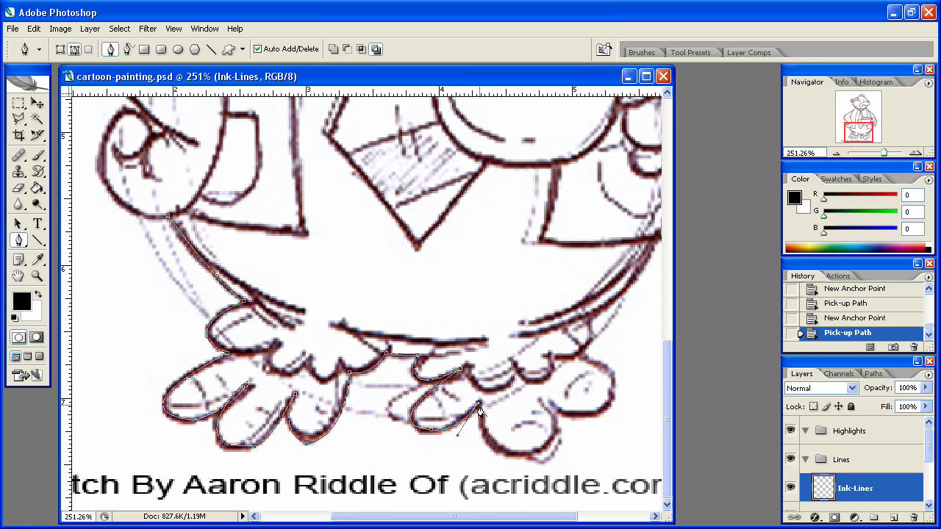
{"action": "mouse_move", "coordinate": [531, 455]}
{"action": "left_mouse_down"}
{"action": "mouse_move", "coordinate": [574, 434]}
{"action": "mouse_move", "coordinate": [594, 444]}
{"action": "left_mouse_up"}
{"action": "left_click", "coordinate": [535, 457]}
Add anchors along the right foot's edge toward its outer side
{"action": "left_click", "coordinate": [550, 374]}
{"action": "left_click", "coordinate": [554, 410]}
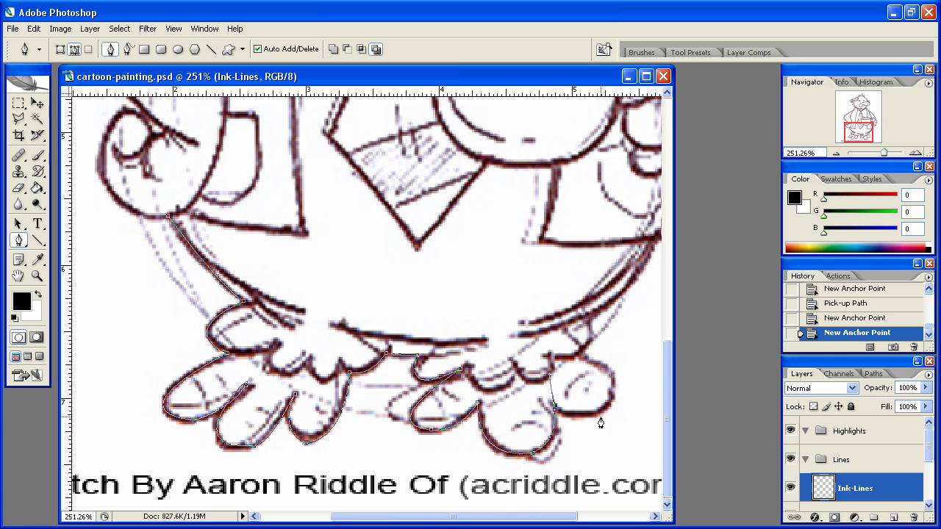
{"action": "left_click", "coordinate": [597, 420]}
{"action": "left_click", "coordinate": [555, 417]}
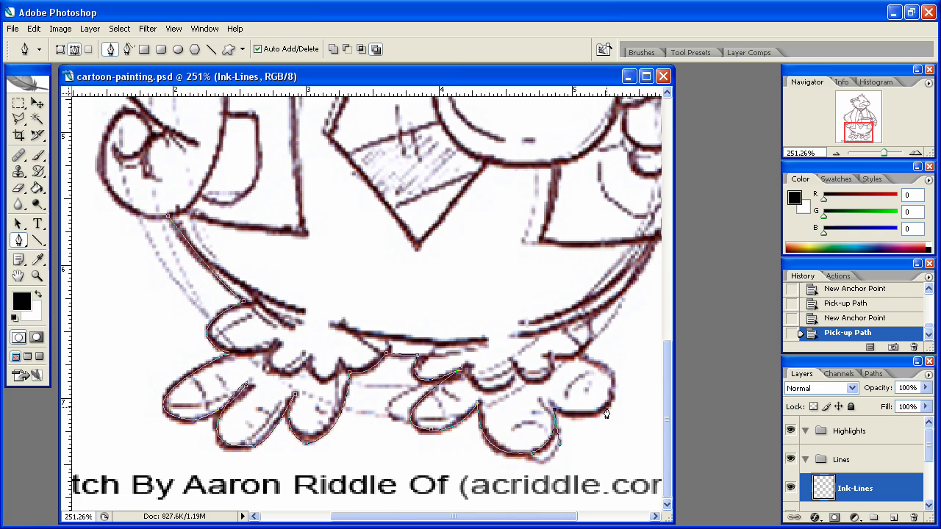
{"action": "mouse_move", "coordinate": [610, 400]}
{"action": "left_mouse_down"}
{"action": "mouse_move", "coordinate": [616, 376]}
{"action": "mouse_move", "coordinate": [533, 337]}
{"action": "mouse_move", "coordinate": [536, 350]}
{"action": "left_mouse_up"}
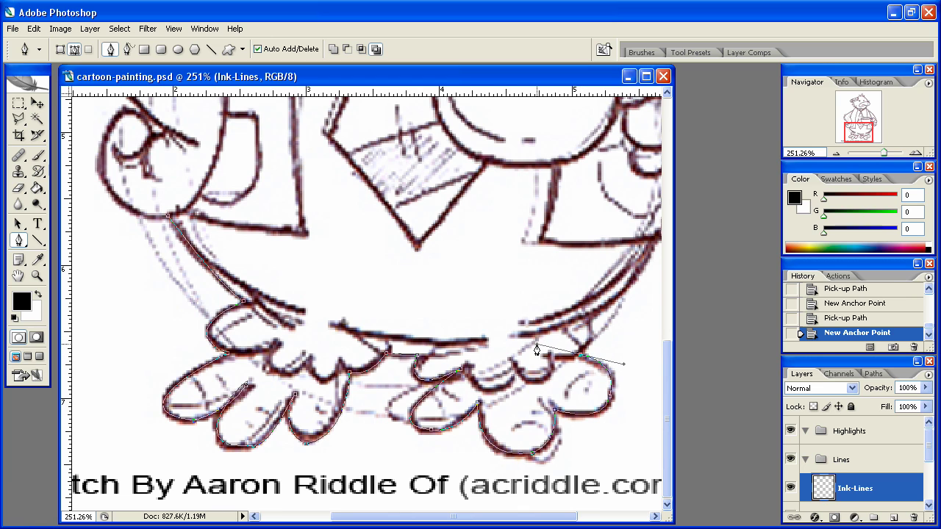
{"action": "left_click", "coordinate": [610, 401], "text": "ctrl"}
{"action": "left_click_drag", "start_coordinate": [611, 398], "coordinate": [615, 371]}
Carry the path up the right foot's outer edge onto the belly's right side
{"action": "left_click_drag", "start_coordinate": [581, 354], "coordinate": [537, 344]}
{"action": "left_click", "coordinate": [582, 357]}
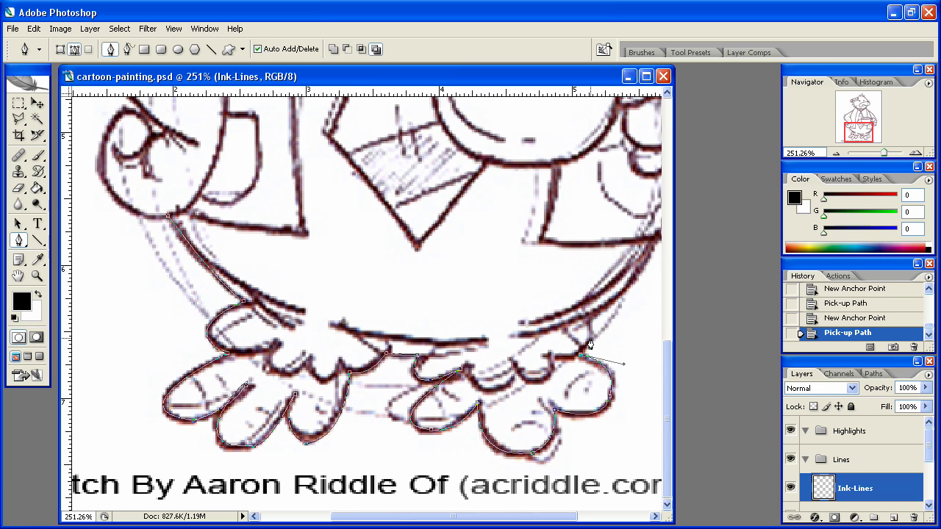
{"action": "left_click", "coordinate": [591, 327]}
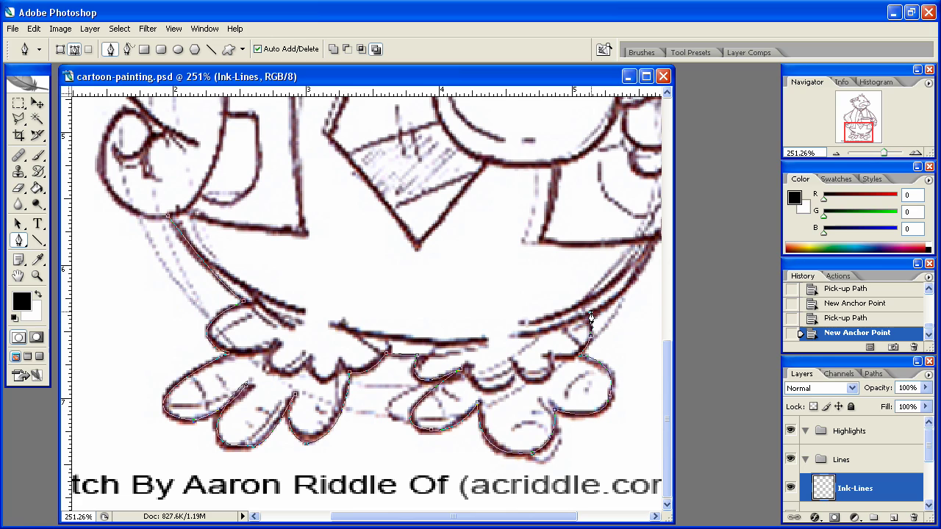
{"action": "mouse_move", "coordinate": [592, 311]}
{"action": "left_mouse_down"}
{"action": "mouse_move", "coordinate": [592, 334]}
{"action": "mouse_move", "coordinate": [460, 426]}
{"action": "left_mouse_up"}
Climb the body's right edge with a series of anchors
{"action": "left_click", "coordinate": [593, 321]}
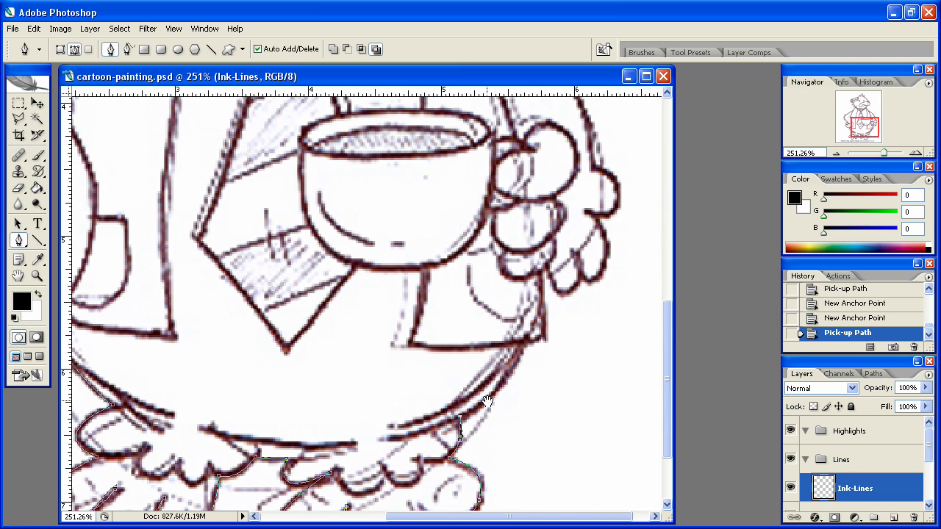
{"action": "left_click_drag", "start_coordinate": [527, 344], "coordinate": [540, 294]}
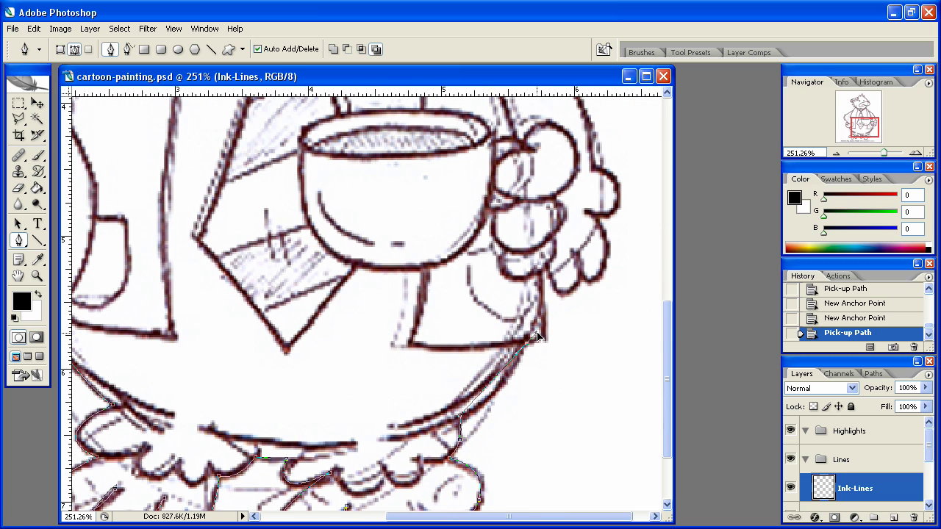
{"action": "left_click", "coordinate": [540, 294]}
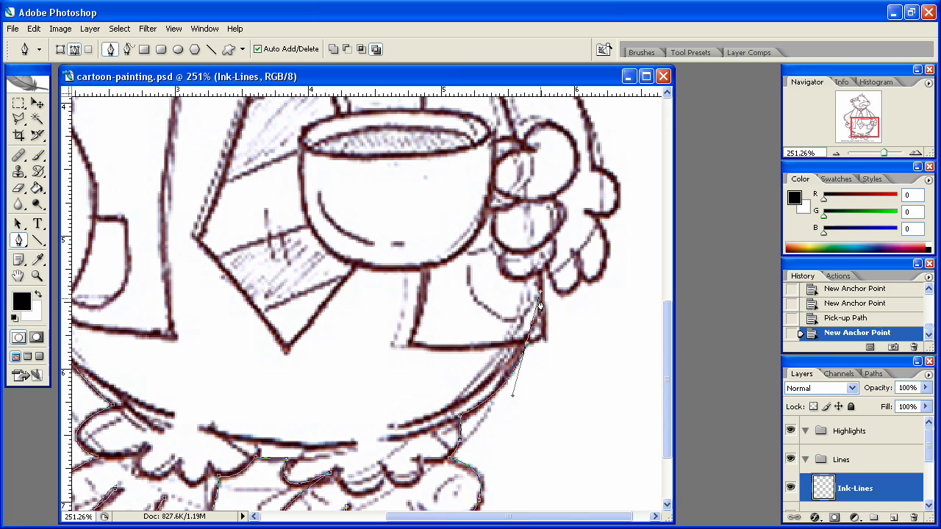
{"action": "left_click", "coordinate": [526, 346]}
{"action": "left_click", "coordinate": [544, 339]}
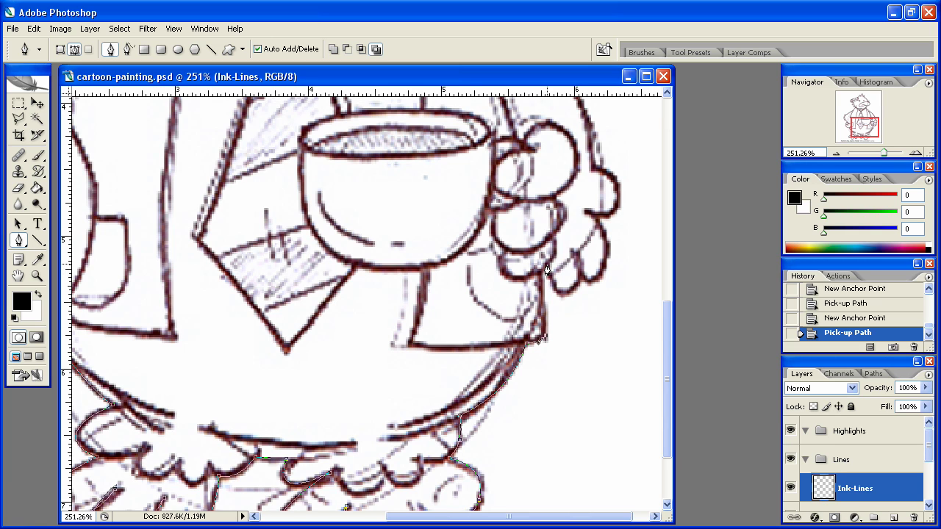
{"action": "left_click_drag", "start_coordinate": [546, 270], "coordinate": [486, 403]}
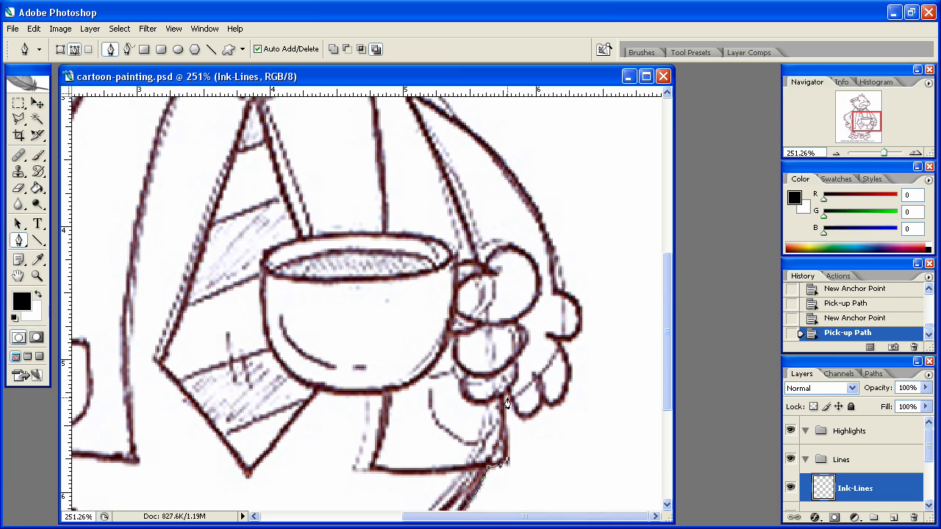
Curve the path around the fingers holding the cup, reaching its handle
{"action": "left_click", "coordinate": [505, 400]}
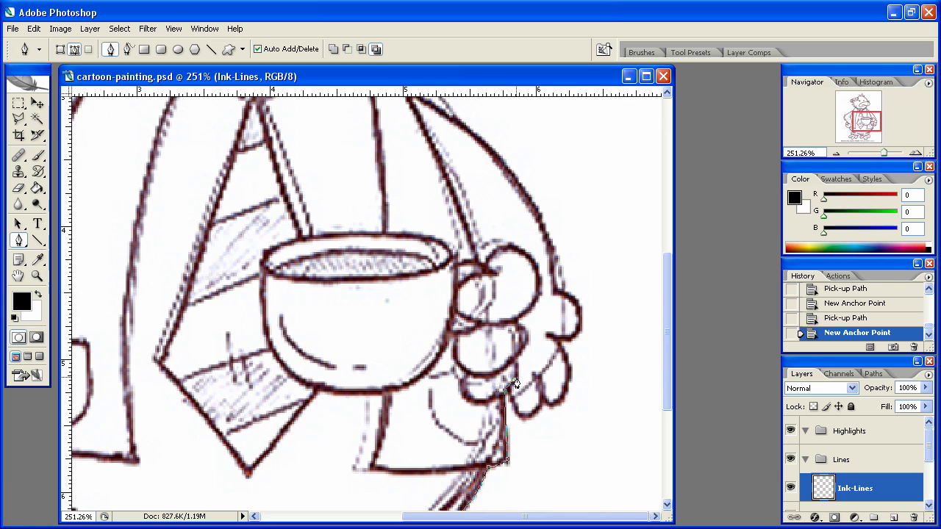
{"action": "left_click", "coordinate": [516, 373]}
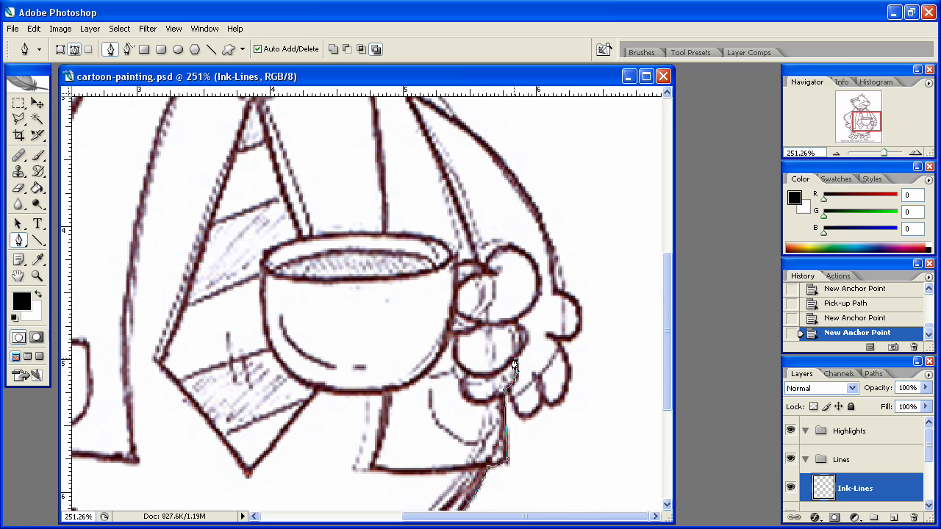
{"action": "left_click", "coordinate": [518, 357]}
{"action": "left_click_drag", "start_coordinate": [529, 333], "coordinate": [529, 319]}
{"action": "mouse_move", "coordinate": [540, 277]}
{"action": "left_mouse_down"}
{"action": "mouse_move", "coordinate": [533, 253]}
{"action": "mouse_move", "coordinate": [476, 290]}
{"action": "left_mouse_up"}
{"action": "left_click", "coordinate": [479, 267]}
{"action": "left_click", "coordinate": [477, 267]}
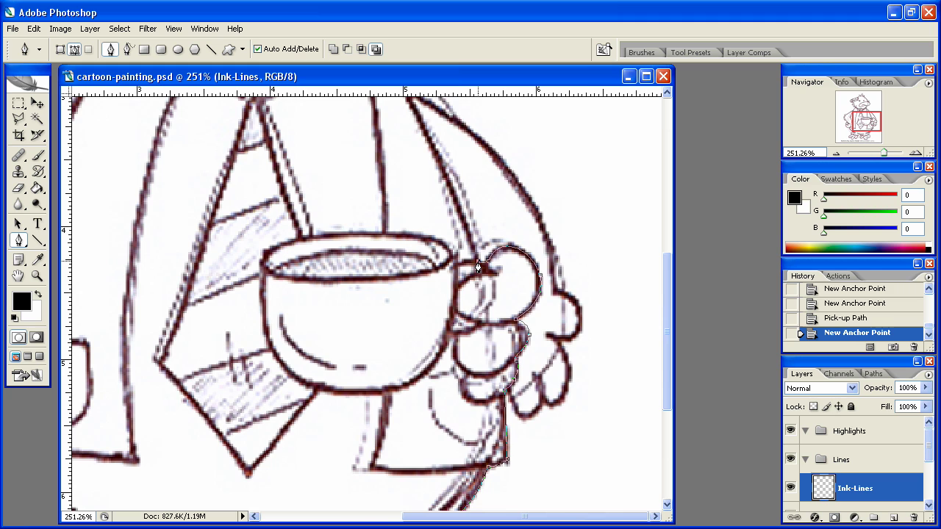
{"action": "left_click_drag", "start_coordinate": [478, 268], "coordinate": [478, 328]}
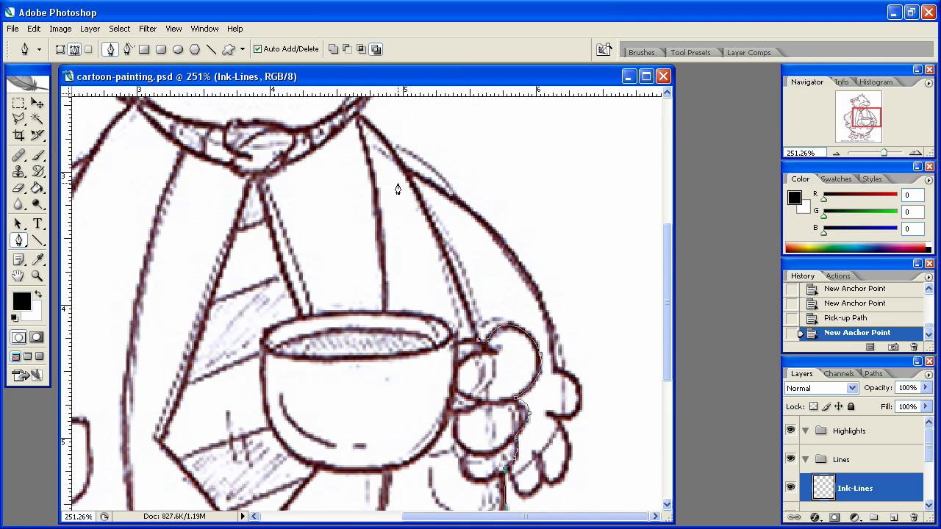
Carry the path from the cup up the neck and around the beak's tip
{"action": "left_click_drag", "start_coordinate": [358, 114], "coordinate": [308, 98]}
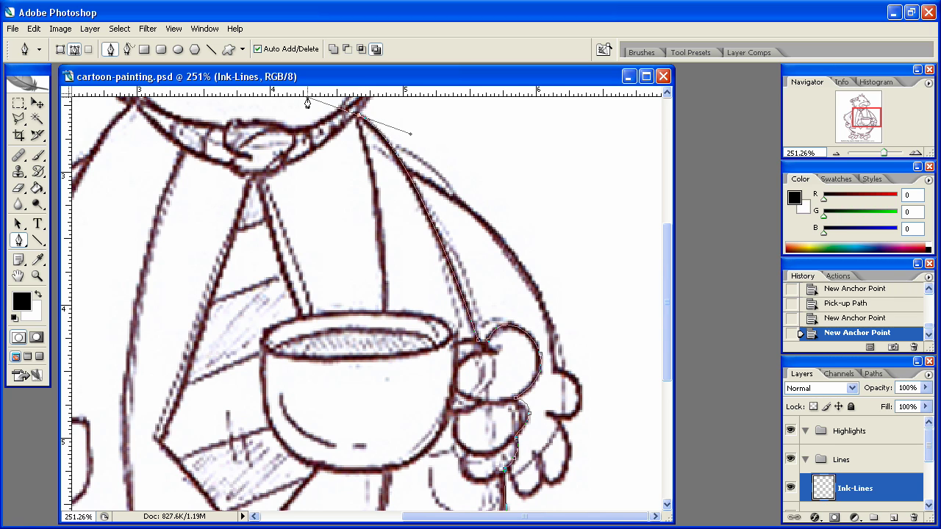
{"action": "mouse_move", "coordinate": [374, 168]}
{"action": "left_mouse_down"}
{"action": "mouse_move", "coordinate": [373, 380]}
{"action": "mouse_move", "coordinate": [351, 447]}
{"action": "left_mouse_up"}
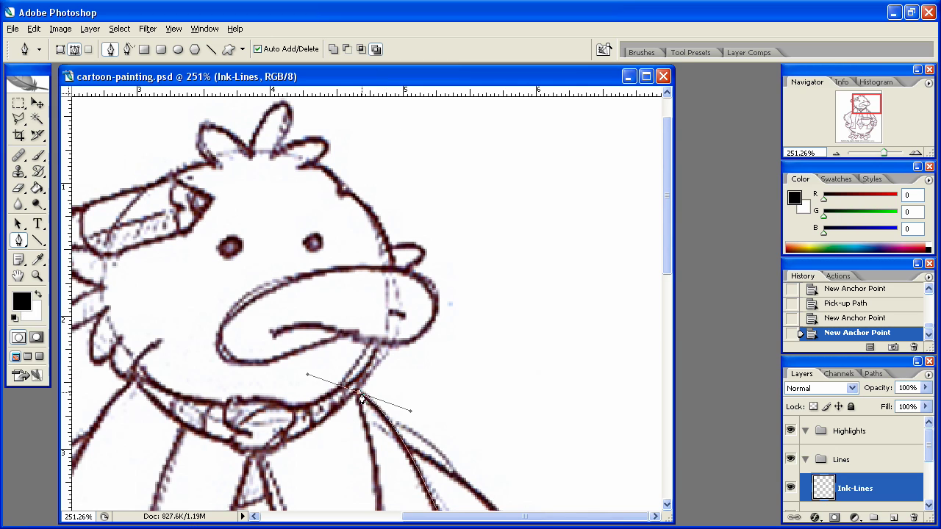
{"action": "left_click", "coordinate": [360, 395]}
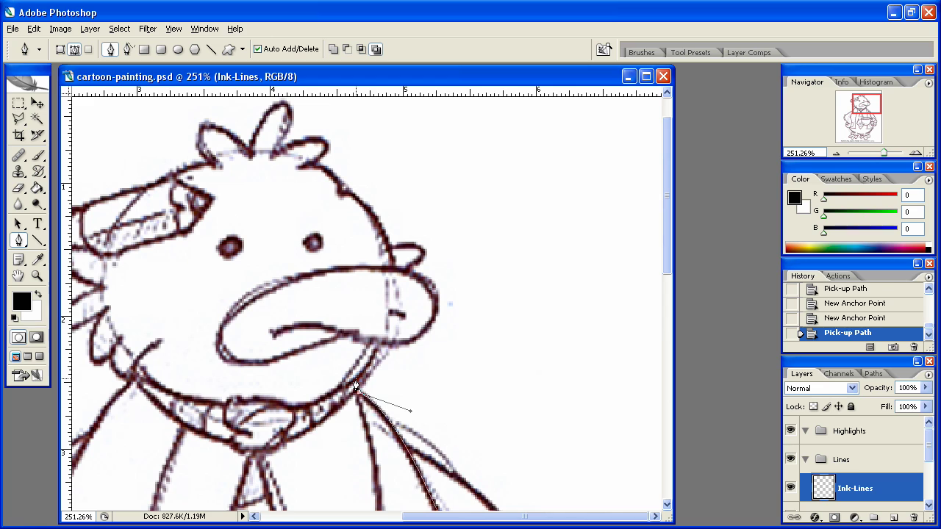
{"action": "left_click", "coordinate": [377, 343]}
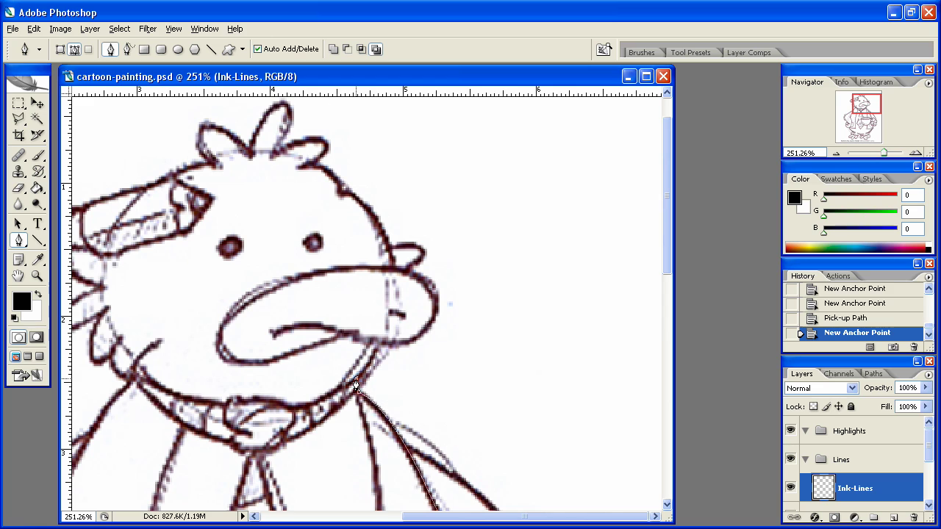
{"action": "left_click", "coordinate": [381, 329]}
{"action": "left_click", "coordinate": [378, 343]}
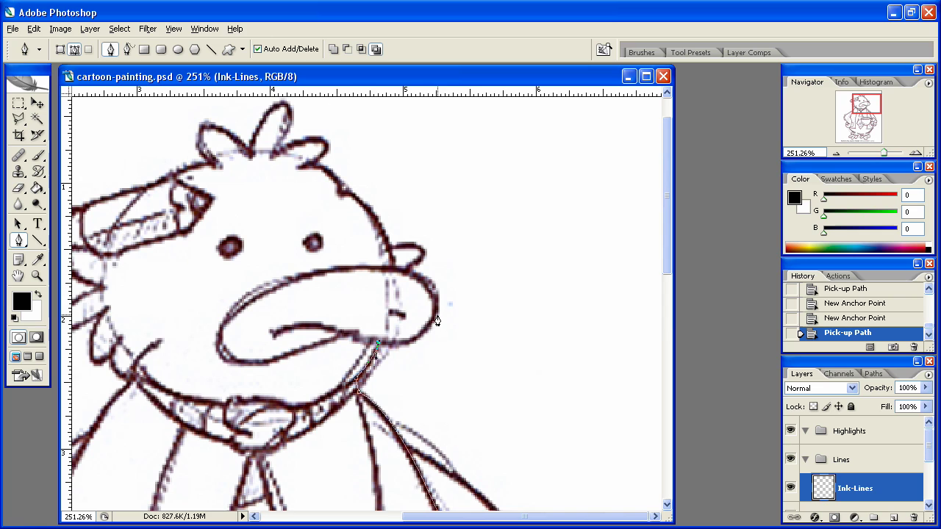
{"action": "left_click_drag", "start_coordinate": [434, 320], "coordinate": [445, 278]}
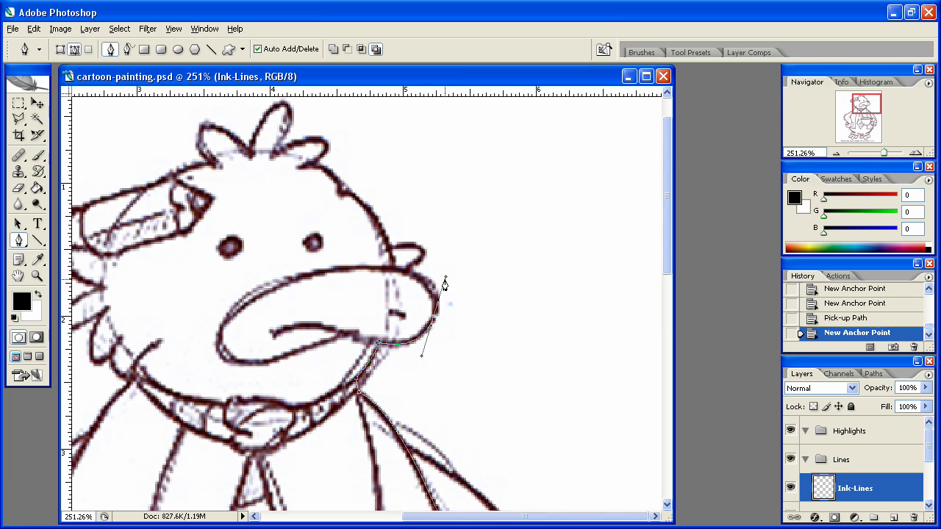
{"action": "left_click", "coordinate": [434, 320]}
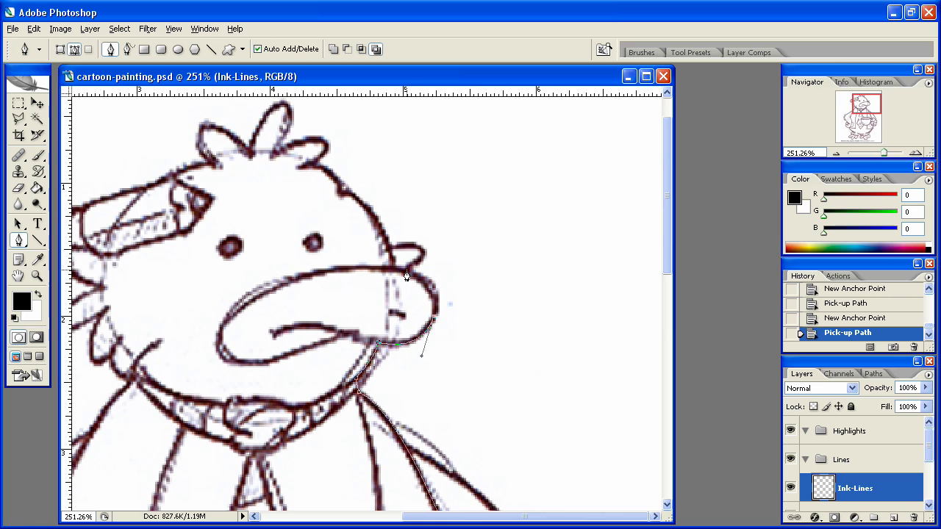
{"action": "left_click_drag", "start_coordinate": [407, 272], "coordinate": [367, 259]}
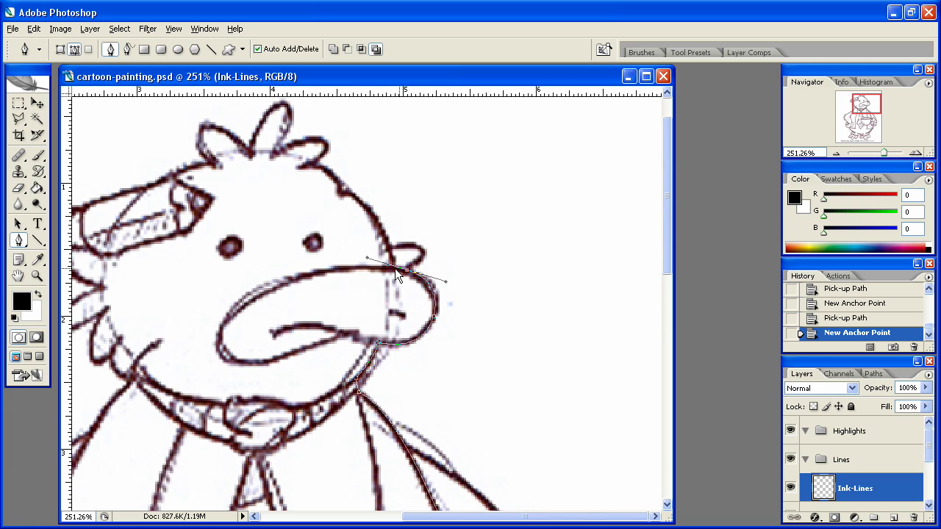
{"action": "left_click", "coordinate": [392, 268]}
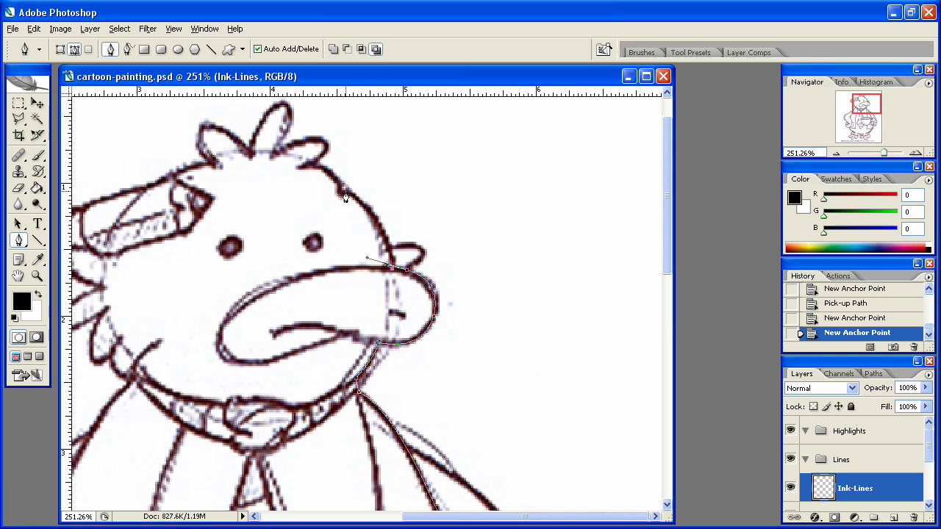
Continue the path up the back of the head with corner anchors
{"action": "left_click_drag", "start_coordinate": [348, 192], "coordinate": [313, 189]}
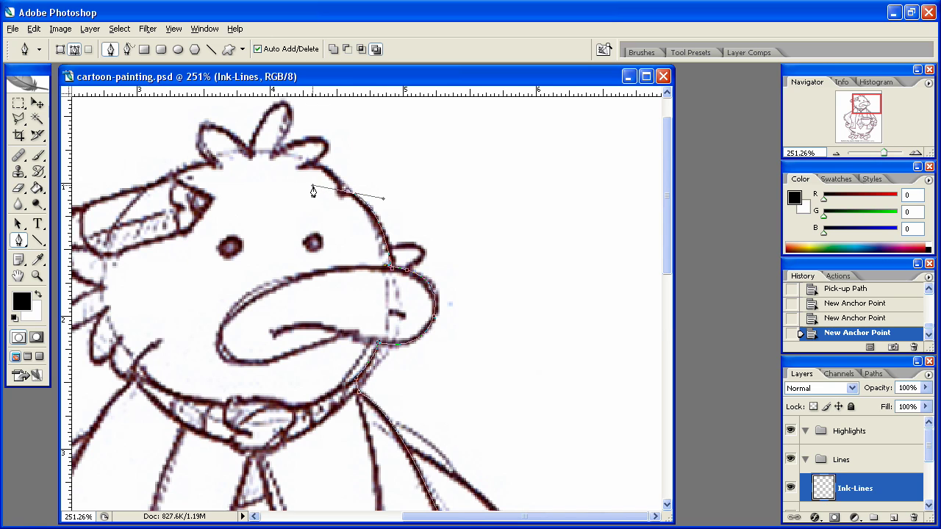
{"action": "left_click", "coordinate": [341, 189]}
{"action": "left_click_drag", "start_coordinate": [338, 178], "coordinate": [347, 193]}
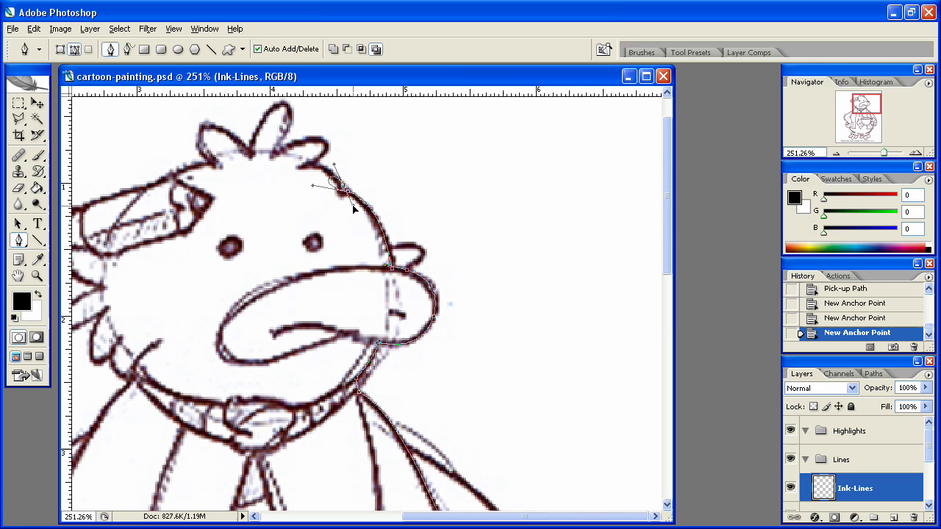
{"action": "left_click", "coordinate": [346, 194]}
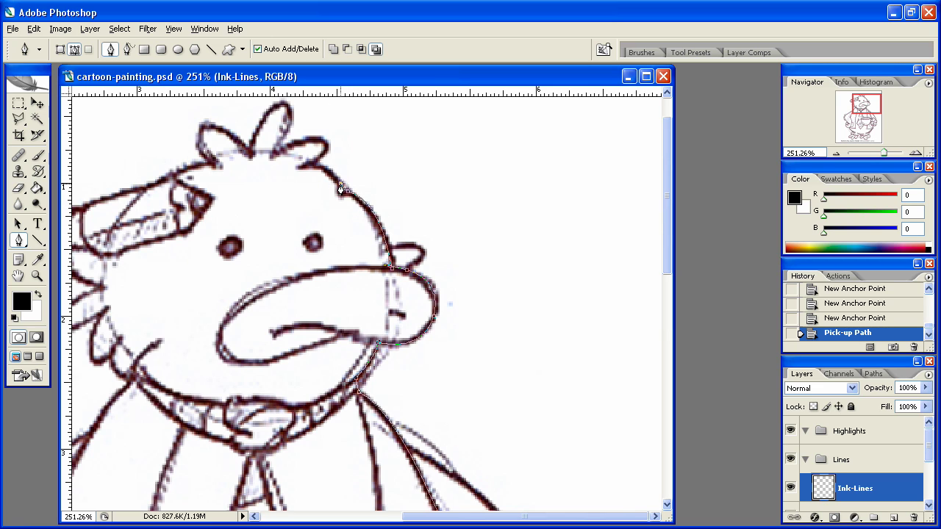
{"action": "left_click", "coordinate": [341, 190]}
{"action": "left_click_drag", "start_coordinate": [299, 167], "coordinate": [264, 174]}
{"action": "left_click", "coordinate": [300, 167]}
{"action": "left_click_drag", "start_coordinate": [274, 160], "coordinate": [218, 181]}
Wrap the path over the tuft base up to the top feather tip
{"action": "left_click_drag", "start_coordinate": [303, 144], "coordinate": [248, 149]}
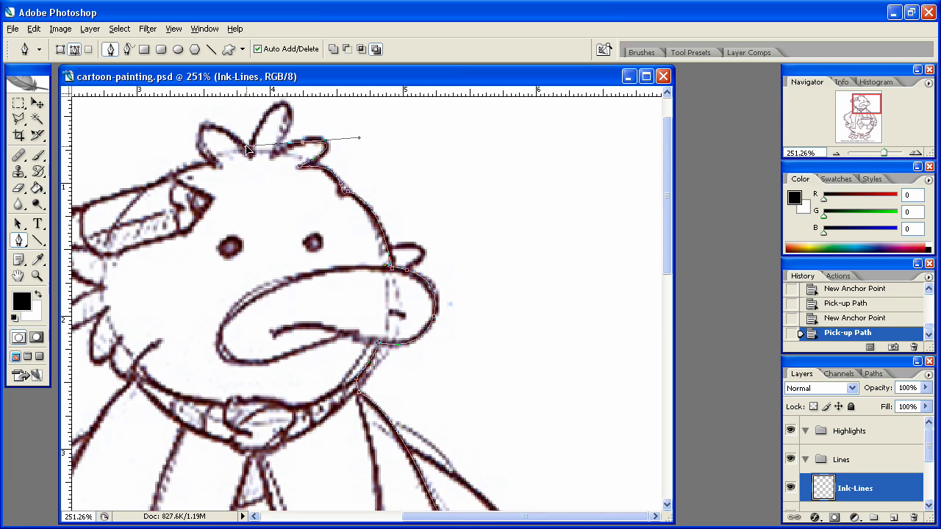
{"action": "left_click", "coordinate": [278, 152]}
{"action": "left_click", "coordinate": [302, 145]}
{"action": "left_click", "coordinate": [258, 170]}
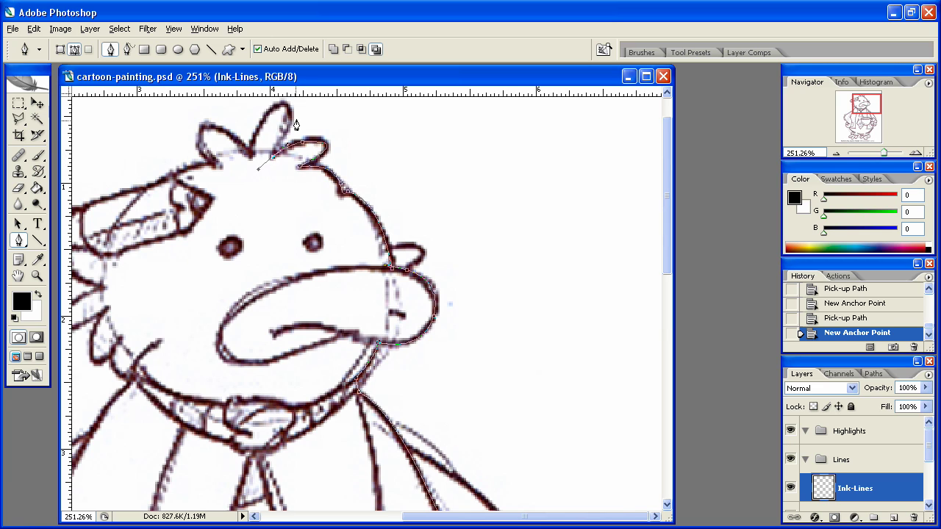
{"action": "left_click", "coordinate": [273, 158]}
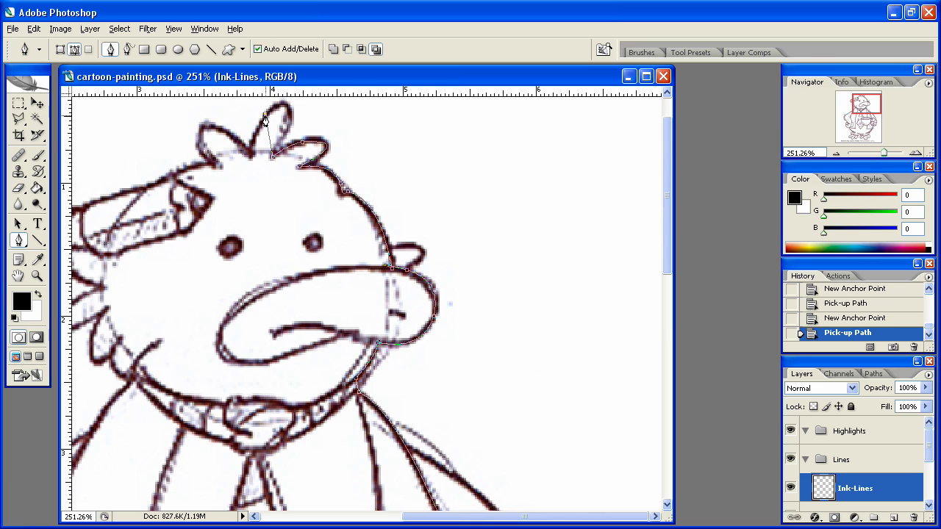
{"action": "left_click_drag", "start_coordinate": [283, 101], "coordinate": [217, 159]}
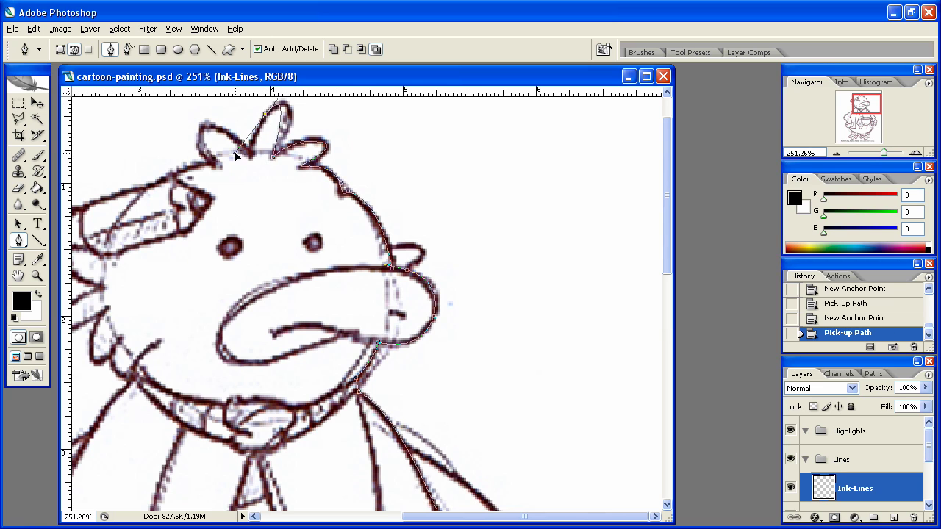
{"action": "left_click", "coordinate": [267, 112], "text": "alt"}
Extend the path across the head feathers along the top of the head
{"action": "mouse_move", "coordinate": [270, 174]}
{"action": "left_mouse_down"}
{"action": "mouse_move", "coordinate": [346, 222]}
{"action": "mouse_move", "coordinate": [350, 212]}
{"action": "left_mouse_up"}
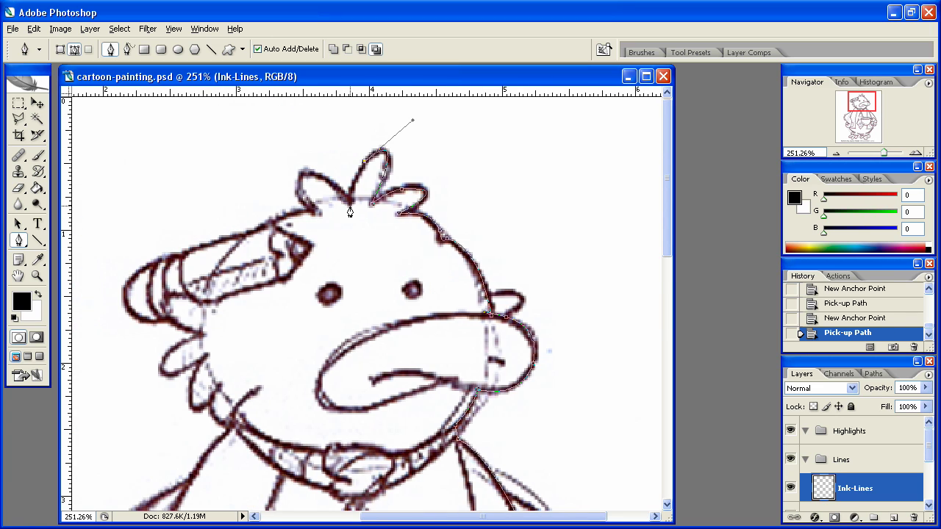
{"action": "left_click", "coordinate": [350, 207]}
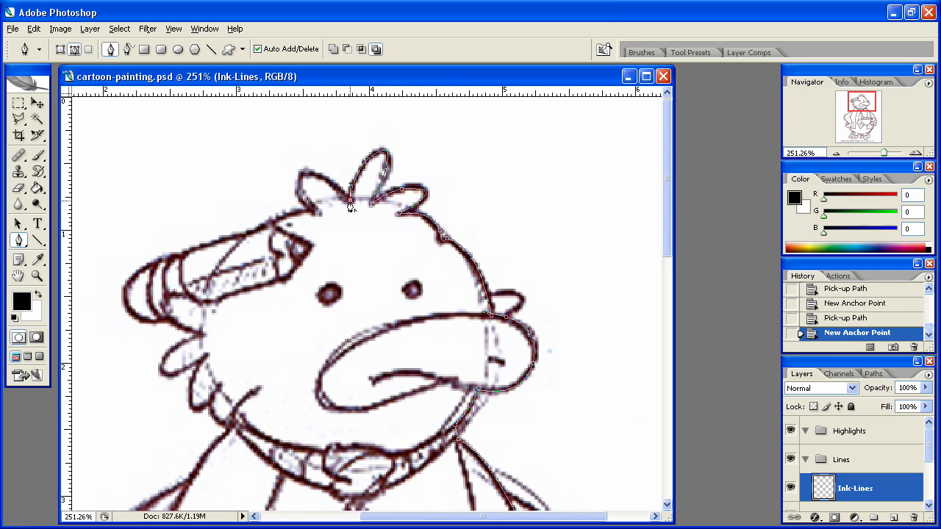
{"action": "left_click", "coordinate": [350, 207], "text": "alt"}
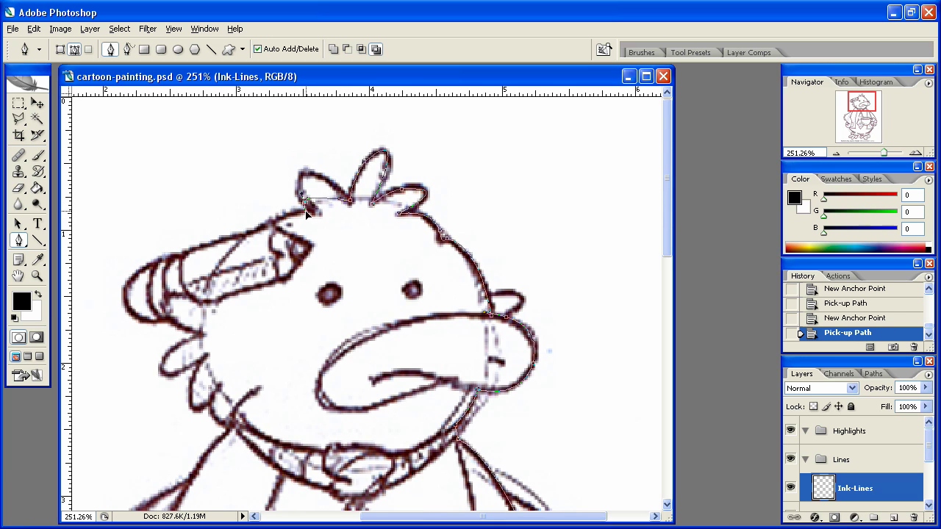
{"action": "left_click_drag", "start_coordinate": [304, 204], "coordinate": [319, 269]}
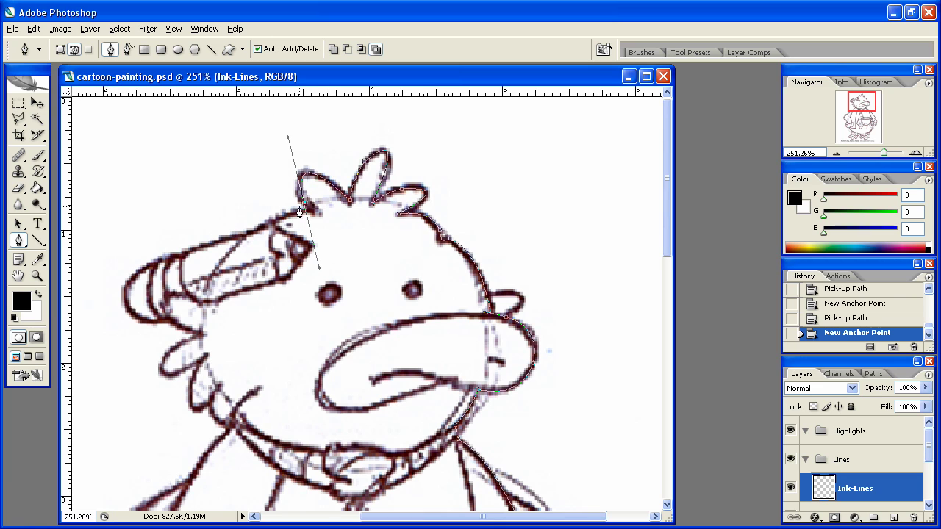
{"action": "left_click", "coordinate": [303, 206], "text": "alt"}
{"action": "left_click", "coordinate": [316, 218]}
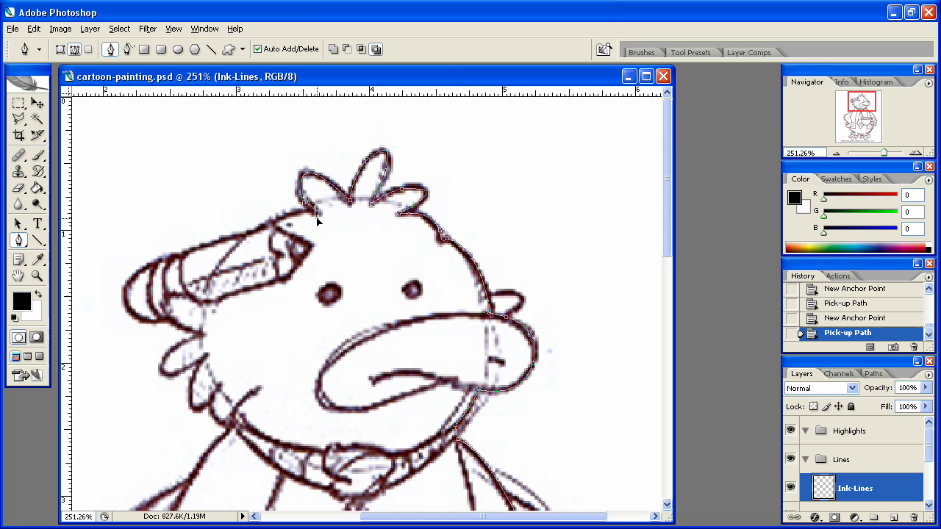
{"action": "left_click", "coordinate": [317, 220], "text": "alt"}
{"action": "left_click", "coordinate": [270, 227]}
Trace the upper left head outline around the left hair tuft
{"action": "left_click", "coordinate": [249, 235]}
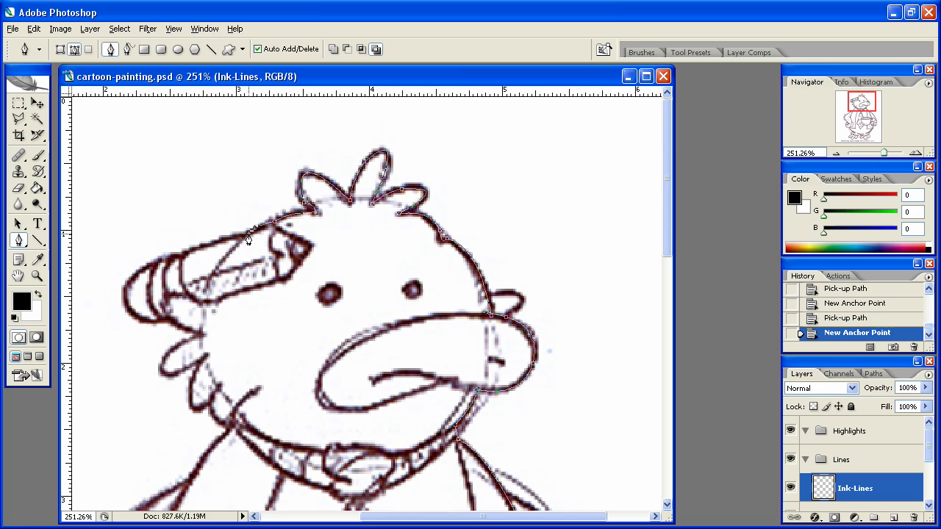
{"action": "left_click", "coordinate": [185, 256]}
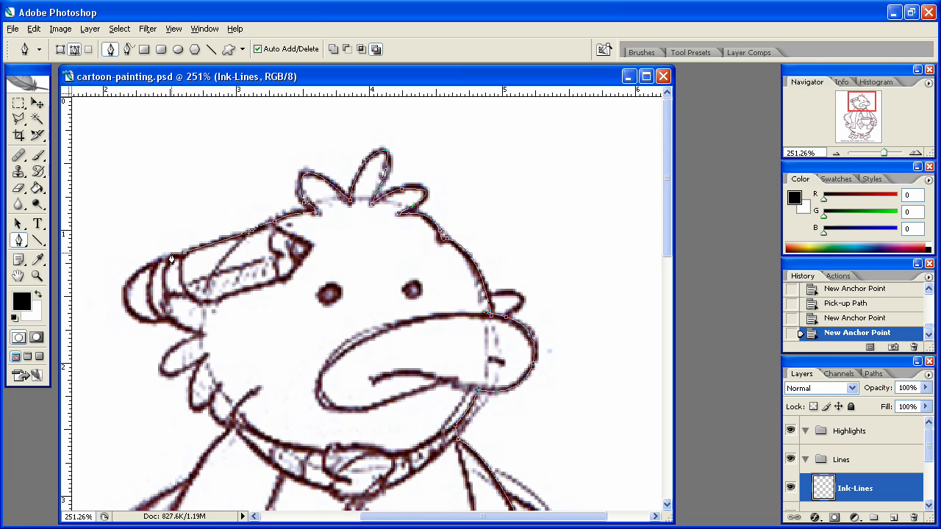
{"action": "left_click", "coordinate": [170, 255]}
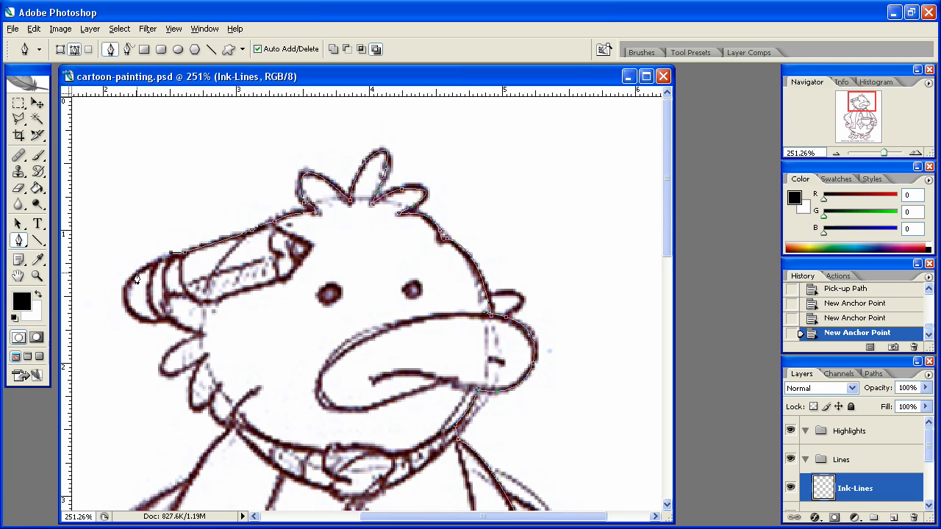
{"action": "left_click", "coordinate": [136, 278]}
{"action": "left_click_drag", "start_coordinate": [155, 320], "coordinate": [225, 333]}
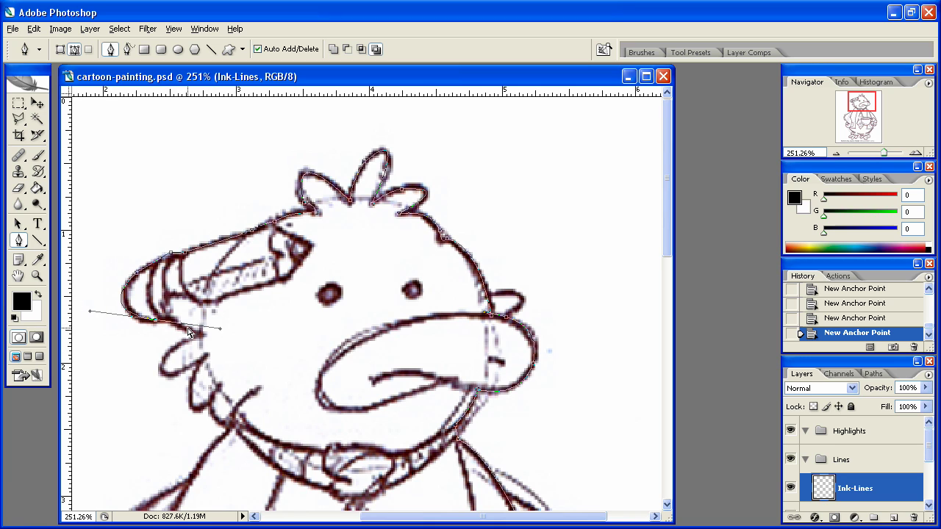
{"action": "left_click", "coordinate": [157, 321], "text": "alt"}
Curve the path down the left side of the head with corner anchors
{"action": "left_click_drag", "start_coordinate": [139, 319], "coordinate": [164, 336]}
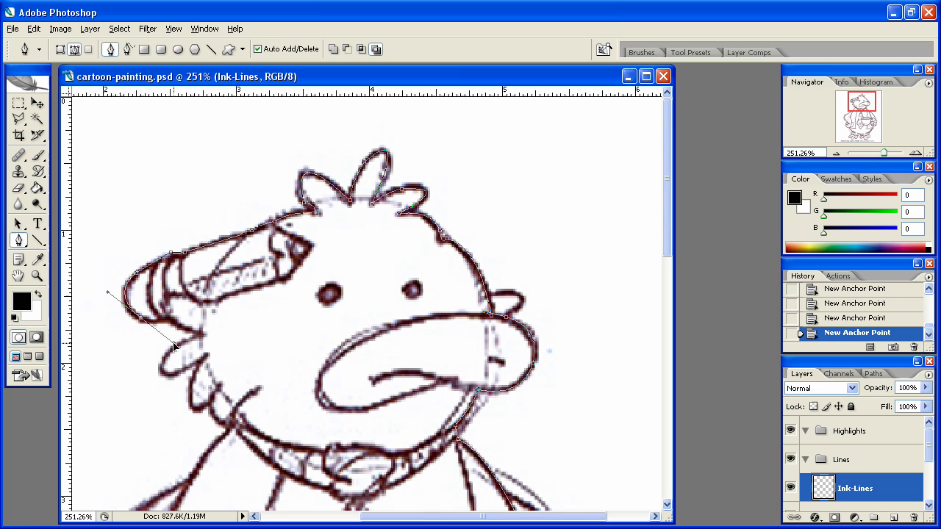
{"action": "left_click", "coordinate": [141, 320]}
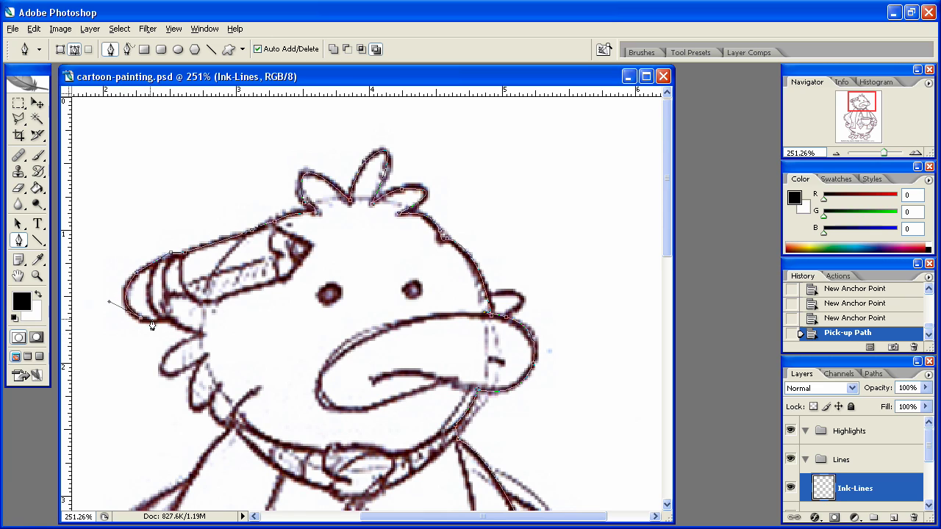
{"action": "left_click_drag", "start_coordinate": [169, 319], "coordinate": [180, 313]}
{"action": "left_click", "coordinate": [170, 321]}
{"action": "left_click_drag", "start_coordinate": [211, 331], "coordinate": [213, 334]}
{"action": "left_click", "coordinate": [199, 331]}
Bring the path down the lower head to the neck, redoing a misplaced anchor
{"action": "mouse_move", "coordinate": [163, 365]}
{"action": "left_mouse_down"}
{"action": "mouse_move", "coordinate": [162, 380]}
{"action": "mouse_move", "coordinate": [232, 416]}
{"action": "mouse_move", "coordinate": [239, 396]}
{"action": "left_mouse_up"}
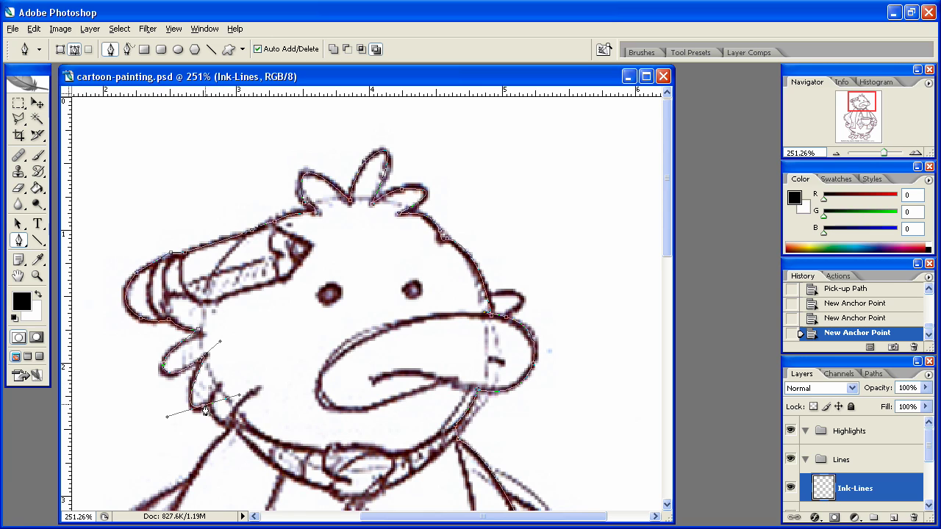
{"action": "left_click", "coordinate": [204, 410]}
{"action": "left_click", "coordinate": [220, 389]}
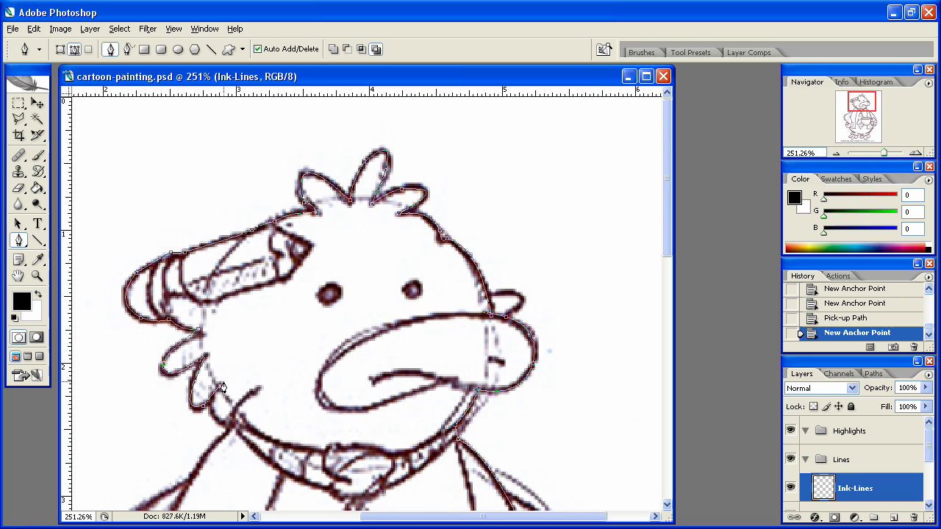
{"action": "left_click", "coordinate": [226, 429]}
{"action": "key", "text": "ctrl+z"}
{"action": "mouse_move", "coordinate": [226, 430]}
{"action": "left_mouse_down"}
{"action": "mouse_move", "coordinate": [250, 441]}
{"action": "mouse_move", "coordinate": [323, 301]}
{"action": "left_mouse_up"}
{"action": "left_click", "coordinate": [250, 441]}
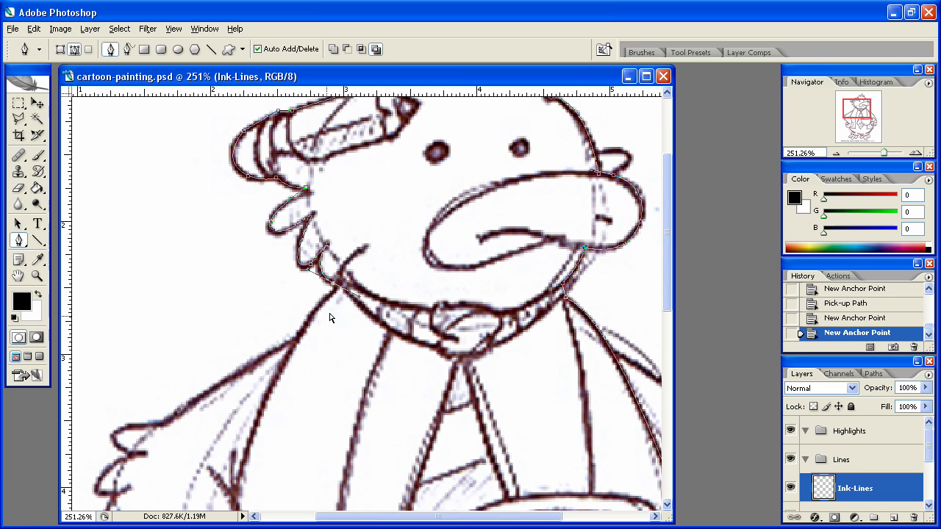
Resume the open path and curve it down the wing's upper edge to the wing tip
{"action": "left_click", "coordinate": [335, 289]}
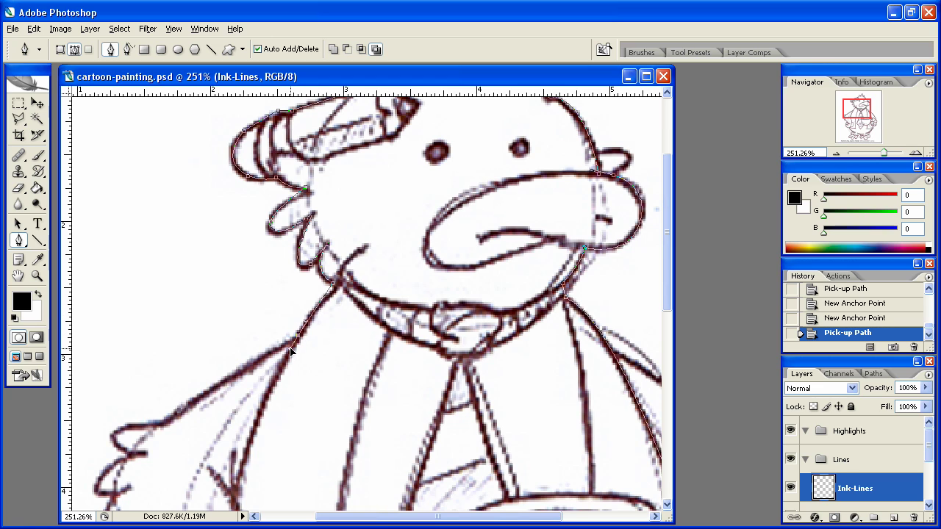
{"action": "left_click", "coordinate": [296, 336]}
{"action": "left_click", "coordinate": [298, 338]}
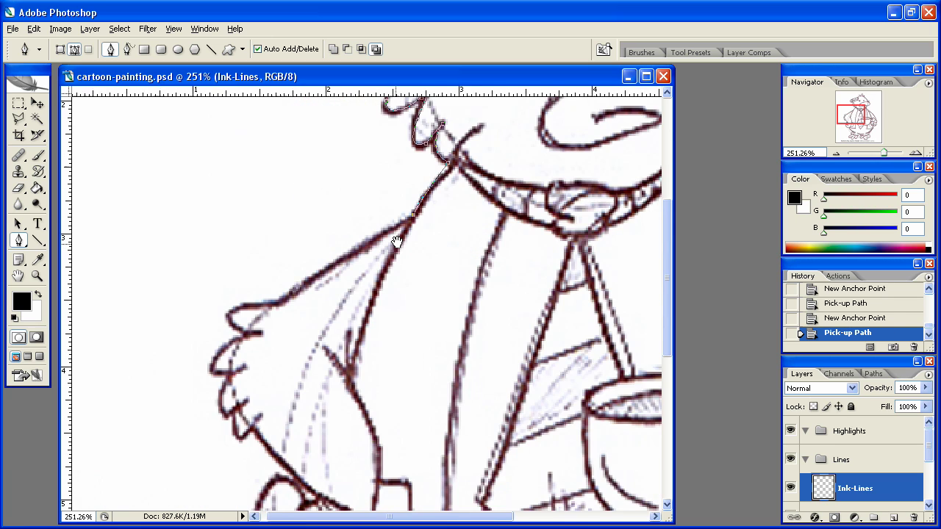
{"action": "left_click_drag", "start_coordinate": [243, 386], "coordinate": [372, 194]}
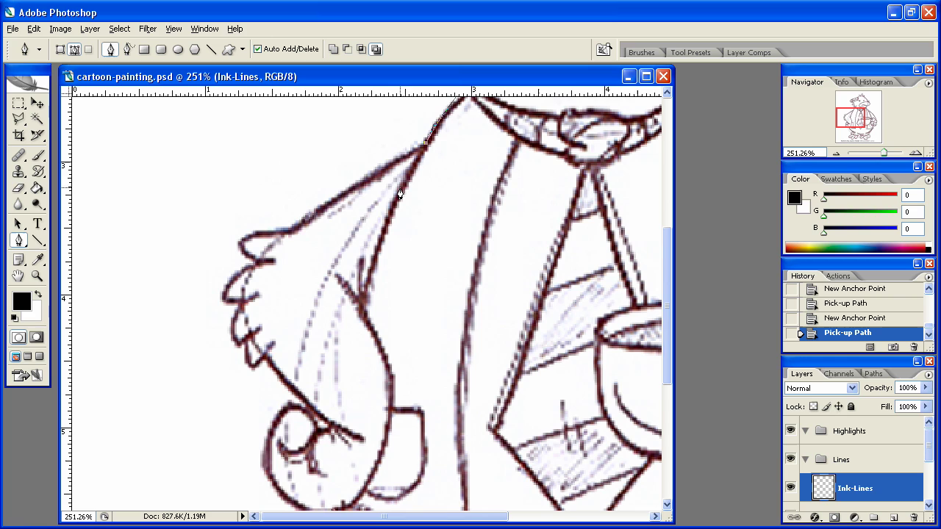
{"action": "left_click_drag", "start_coordinate": [291, 232], "coordinate": [240, 278]}
{"action": "left_click", "coordinate": [241, 274]}
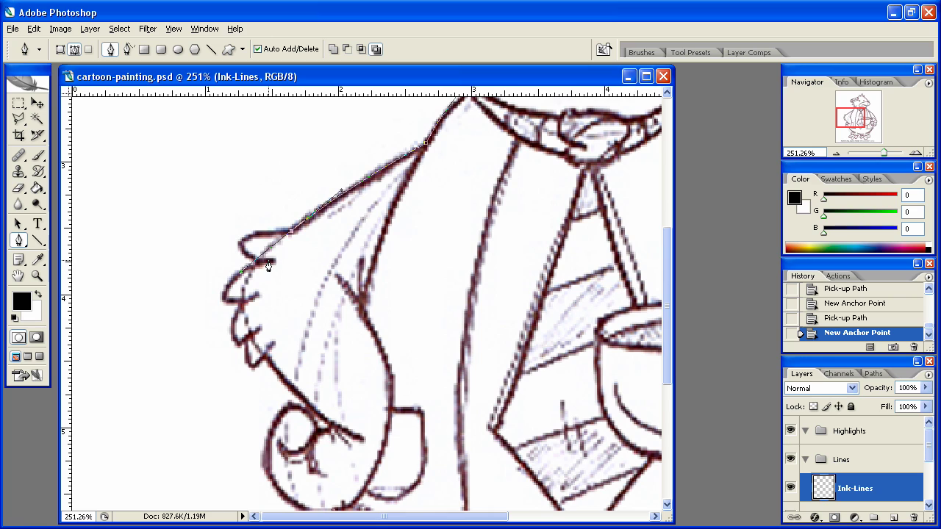
{"action": "left_click_drag", "start_coordinate": [273, 264], "coordinate": [325, 315]}
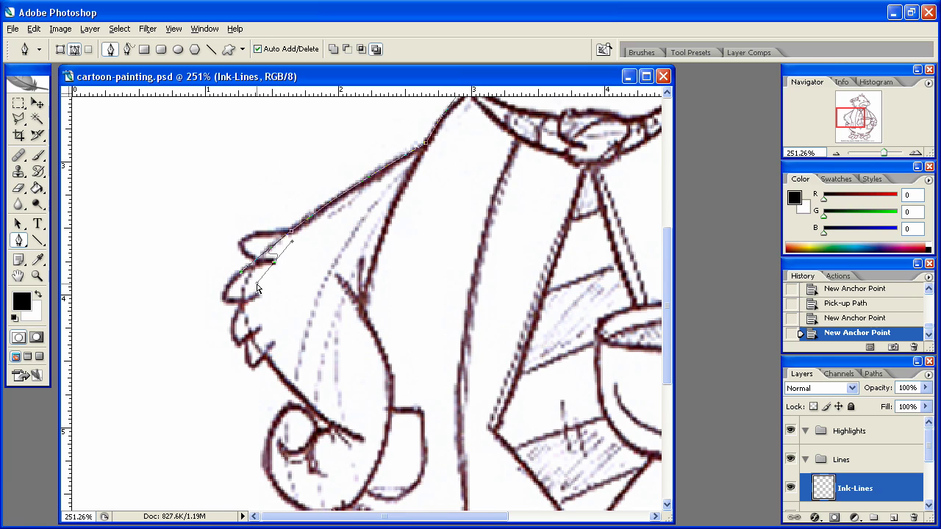
{"action": "key", "text": "ctrl+z"}
{"action": "key", "text": "ctrl+z"}
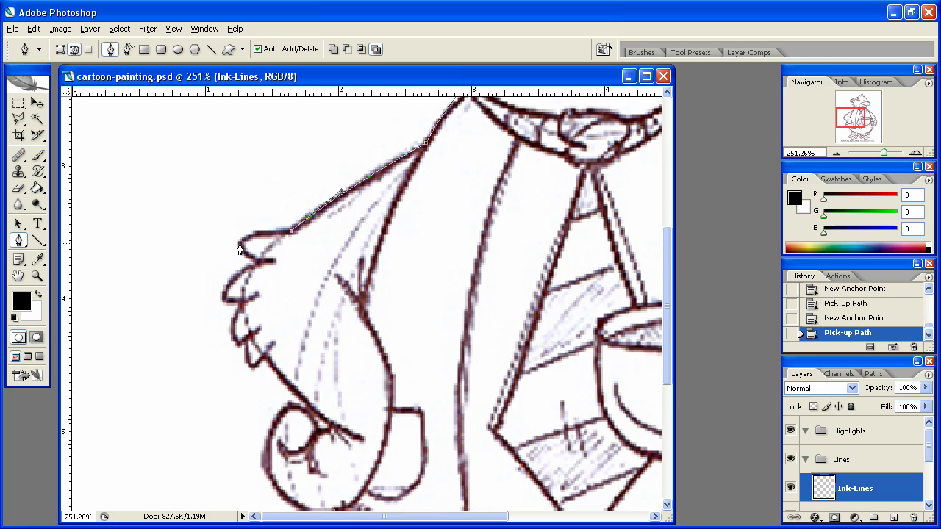
{"action": "mouse_move", "coordinate": [240, 236]}
{"action": "left_mouse_down"}
{"action": "mouse_move", "coordinate": [240, 253]}
{"action": "mouse_move", "coordinate": [286, 266]}
{"action": "left_mouse_up"}
Place anchors through the first feather notches along the left wing's edge
{"action": "left_click", "coordinate": [258, 269]}
{"action": "left_click", "coordinate": [273, 262]}
{"action": "mouse_move", "coordinate": [224, 297]}
{"action": "left_mouse_down"}
{"action": "mouse_move", "coordinate": [230, 324]}
{"action": "mouse_move", "coordinate": [220, 340]}
{"action": "left_mouse_up"}
{"action": "left_click", "coordinate": [224, 300]}
{"action": "left_click", "coordinate": [245, 301]}
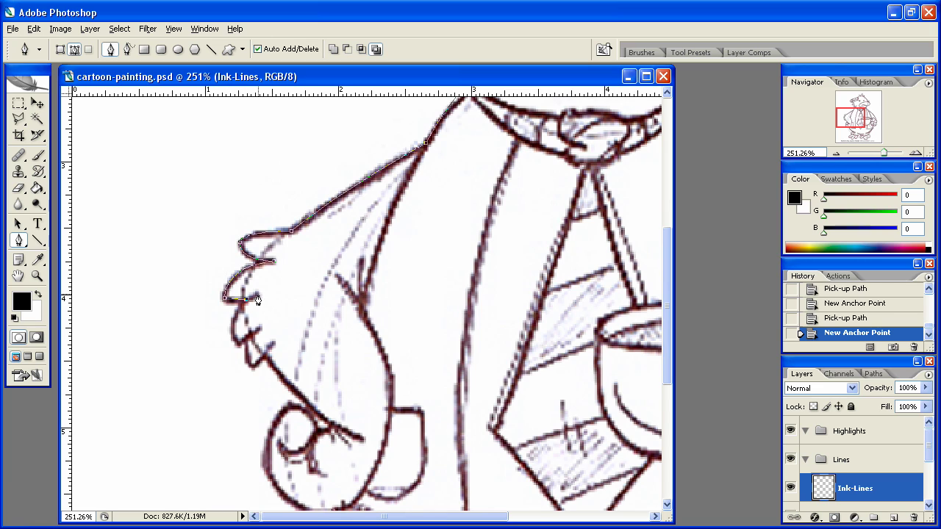
{"action": "left_click", "coordinate": [255, 299]}
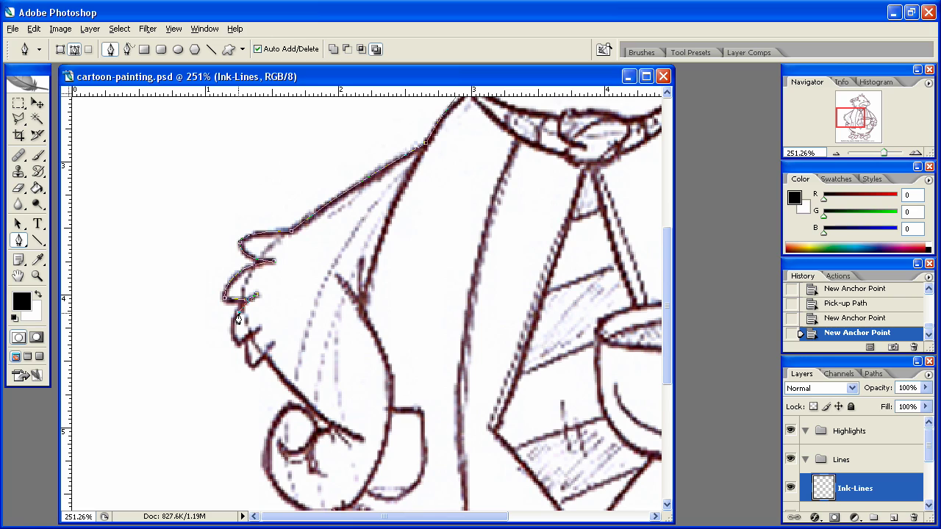
{"action": "left_click", "coordinate": [238, 317]}
{"action": "mouse_move", "coordinate": [239, 344]}
{"action": "left_mouse_down"}
{"action": "mouse_move", "coordinate": [250, 356]}
{"action": "mouse_move", "coordinate": [240, 346]}
{"action": "left_mouse_up"}
{"action": "left_click", "coordinate": [239, 344]}
Continue anchors along the lower wing feathers, re-placing one misplaced anchor
{"action": "left_click", "coordinate": [257, 331]}
{"action": "left_click", "coordinate": [248, 349]}
{"action": "left_click_drag", "start_coordinate": [253, 363], "coordinate": [266, 359]}
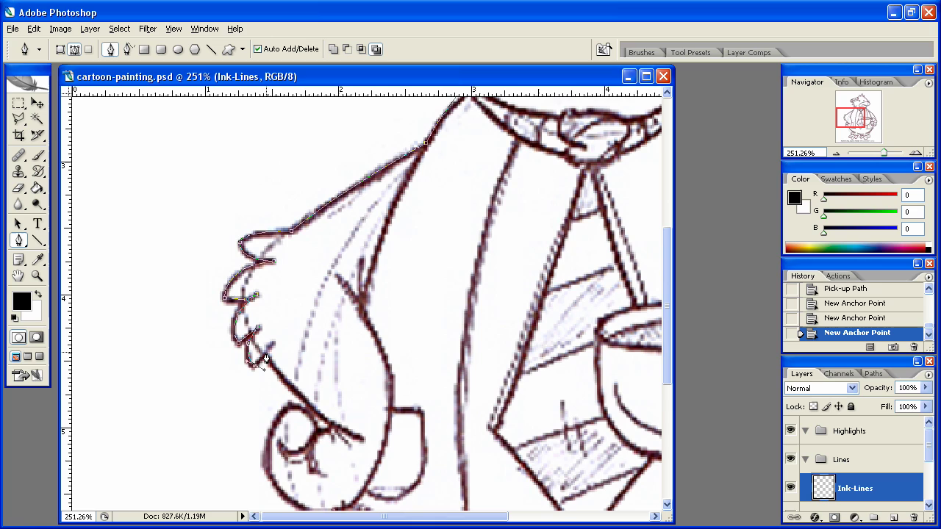
{"action": "left_click", "coordinate": [272, 345]}
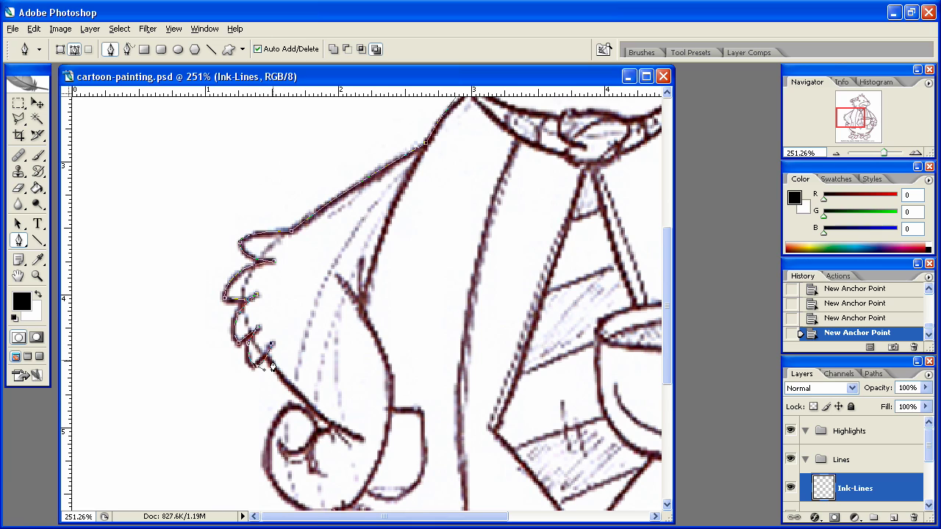
{"action": "key", "text": "ctrl+z"}
{"action": "left_click", "coordinate": [271, 345]}
{"action": "left_click", "coordinate": [273, 348]}
{"action": "left_click", "coordinate": [266, 362]}
{"action": "scroll", "coordinate": [378, 313], "scroll_direction": "down", "scroll_amount": 3}
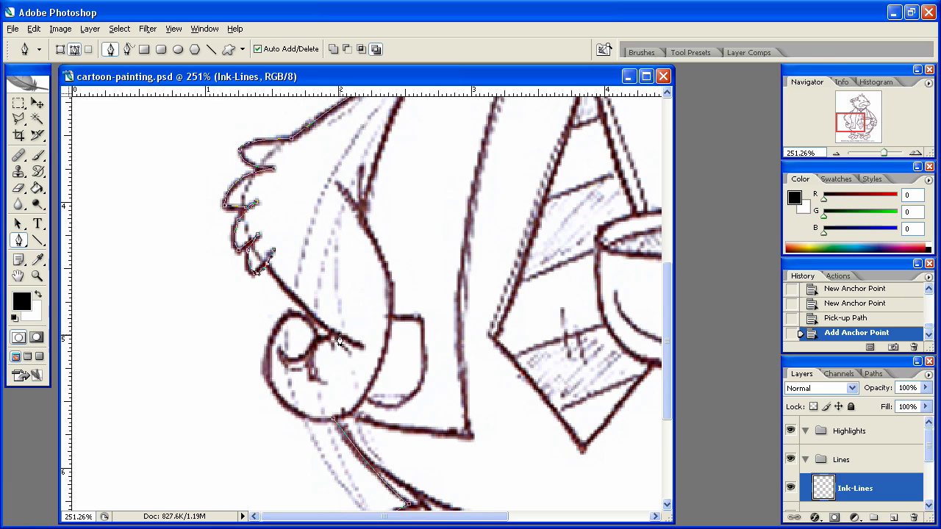
Extend the outline along the lower wing edge toward the small curl
{"action": "mouse_move", "coordinate": [361, 348]}
{"action": "left_mouse_down"}
{"action": "mouse_move", "coordinate": [406, 335]}
{"action": "mouse_move", "coordinate": [399, 330]}
{"action": "left_mouse_up"}
{"action": "key", "text": "ctrl+z"}
{"action": "key", "text": "ctrl+z"}
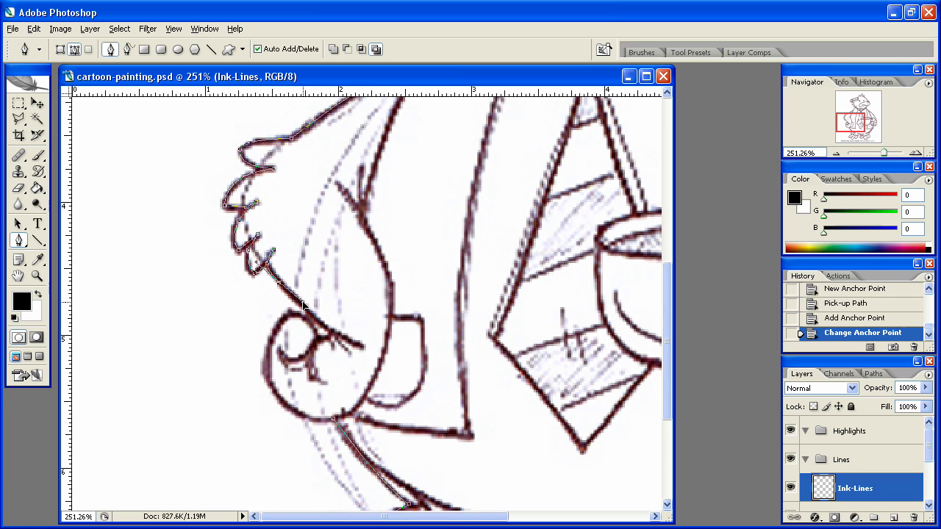
{"action": "left_click", "coordinate": [321, 327]}
{"action": "left_click_drag", "start_coordinate": [355, 345], "coordinate": [371, 347]}
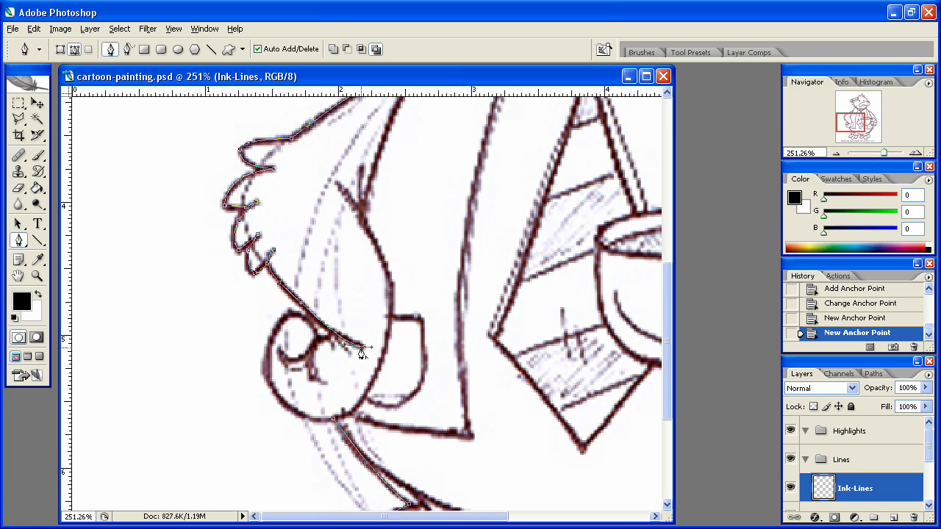
{"action": "left_click", "coordinate": [358, 350]}
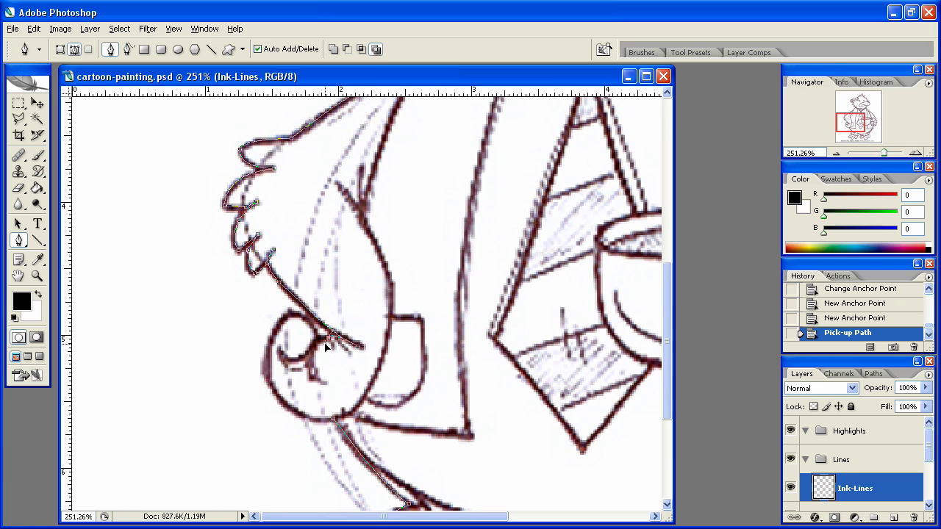
{"action": "left_click", "coordinate": [328, 342]}
{"action": "left_click", "coordinate": [328, 342]}
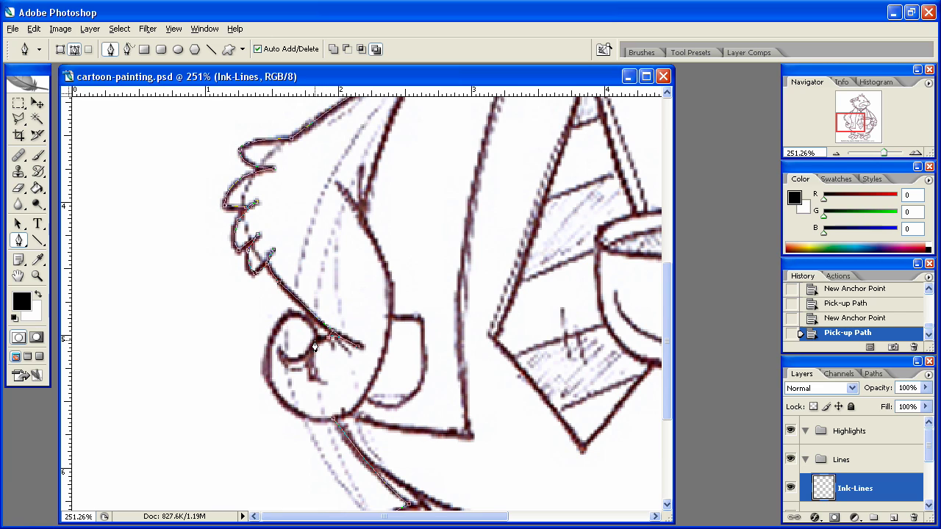
Trace curved anchors around the curl and close the path at its starting anchor
{"action": "left_click_drag", "start_coordinate": [322, 383], "coordinate": [361, 421]}
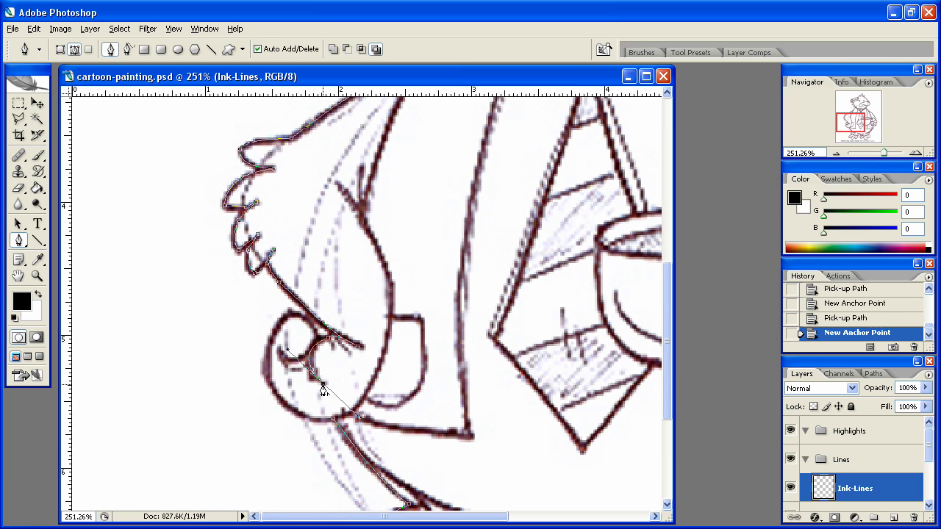
{"action": "left_click", "coordinate": [323, 384]}
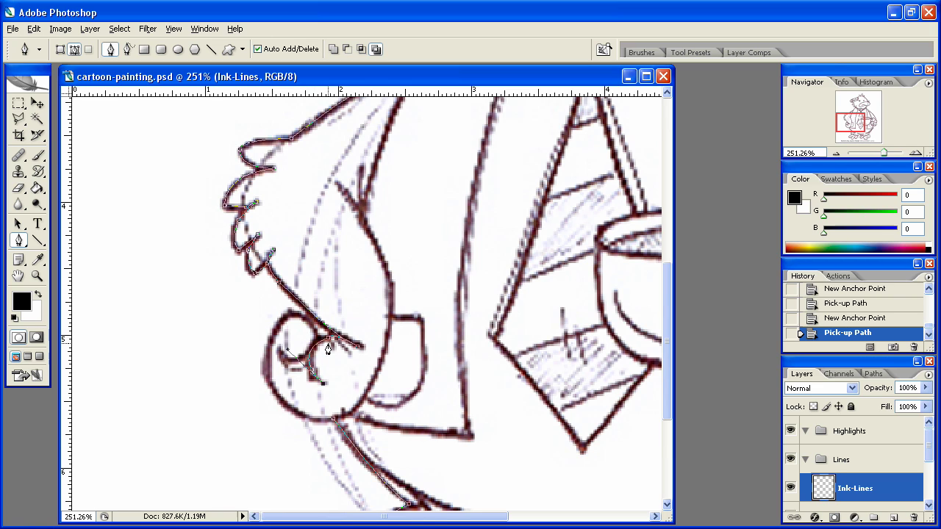
{"action": "left_click_drag", "start_coordinate": [329, 343], "coordinate": [338, 349]}
{"action": "left_click", "coordinate": [316, 355]}
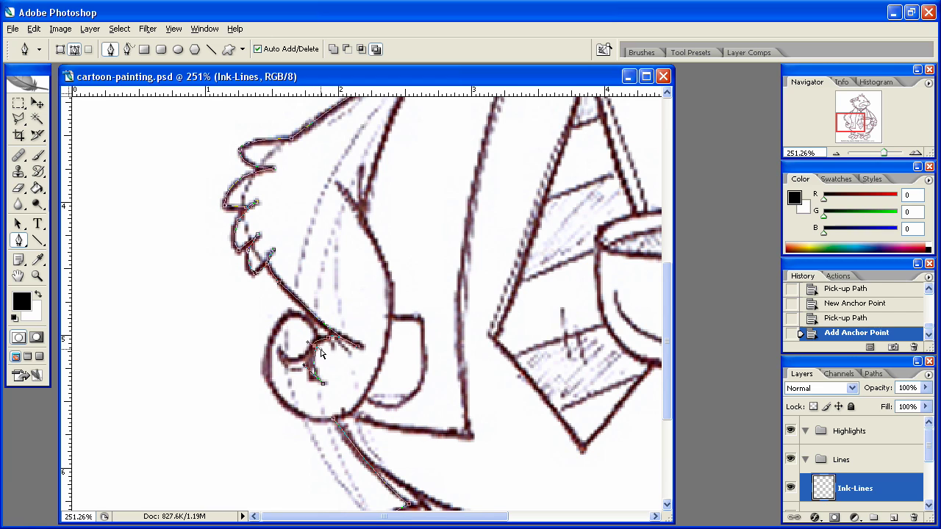
{"action": "key", "text": "ctrl+z"}
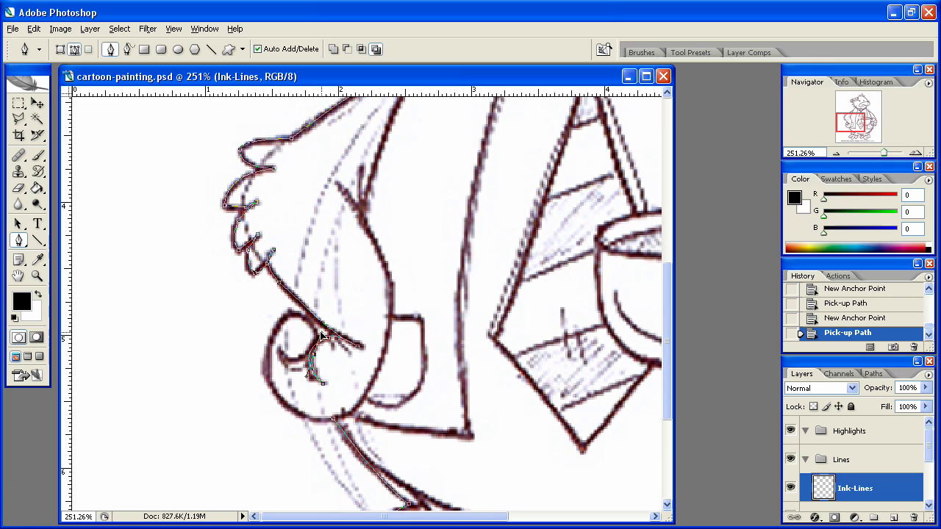
{"action": "left_click", "coordinate": [324, 337]}
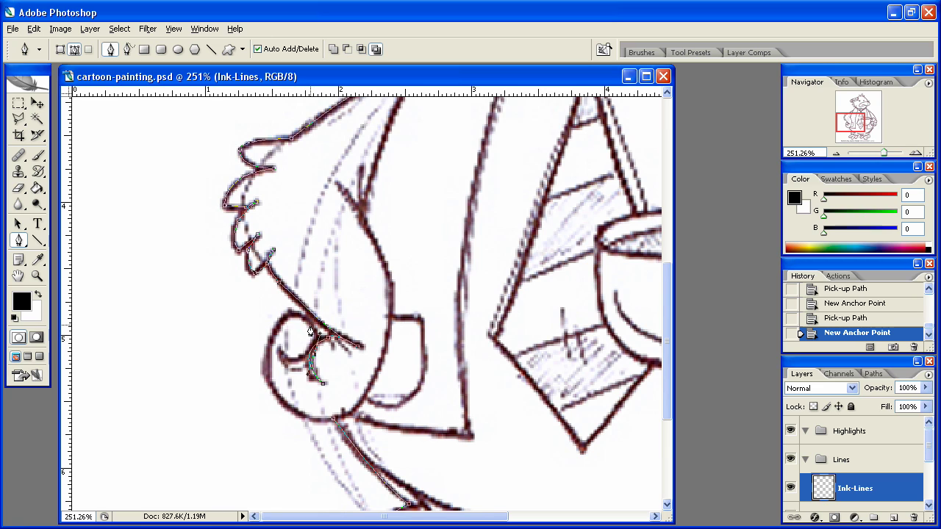
{"action": "left_click", "coordinate": [308, 328]}
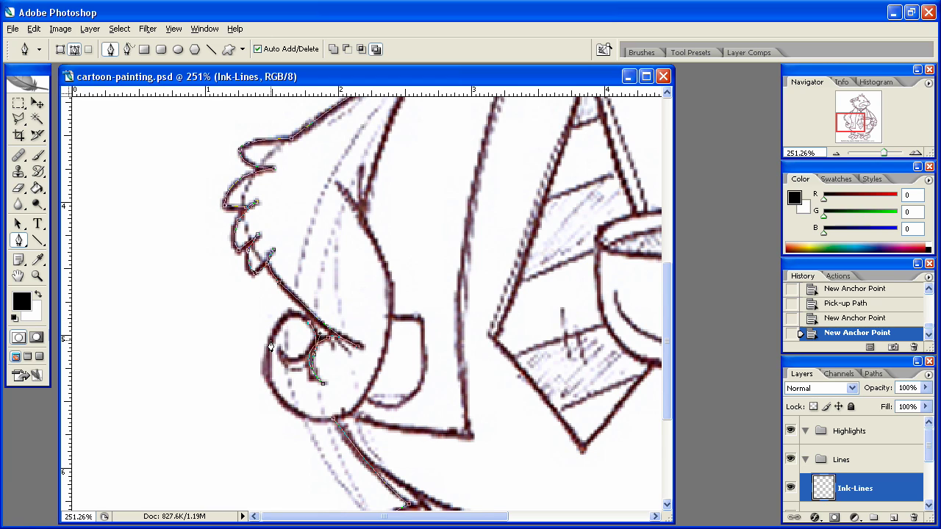
{"action": "left_click_drag", "start_coordinate": [270, 341], "coordinate": [257, 383]}
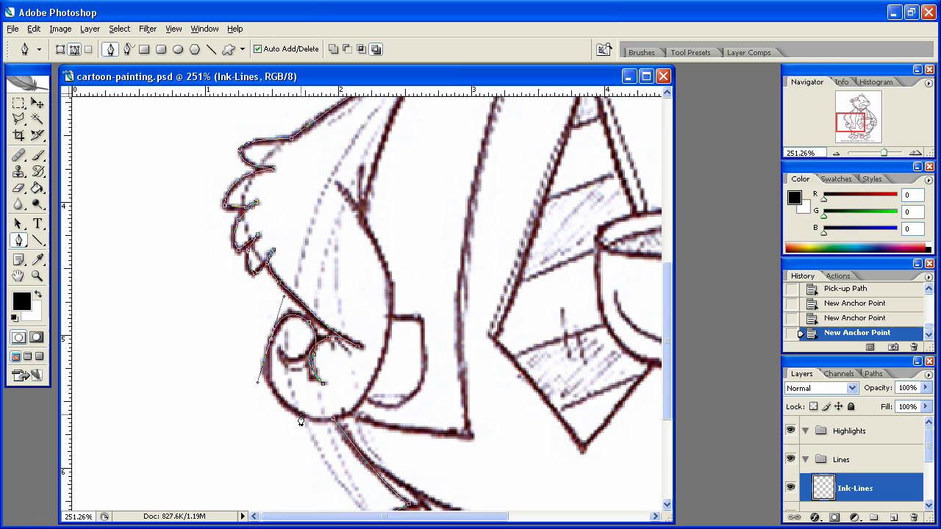
{"action": "left_click_drag", "start_coordinate": [300, 416], "coordinate": [332, 423]}
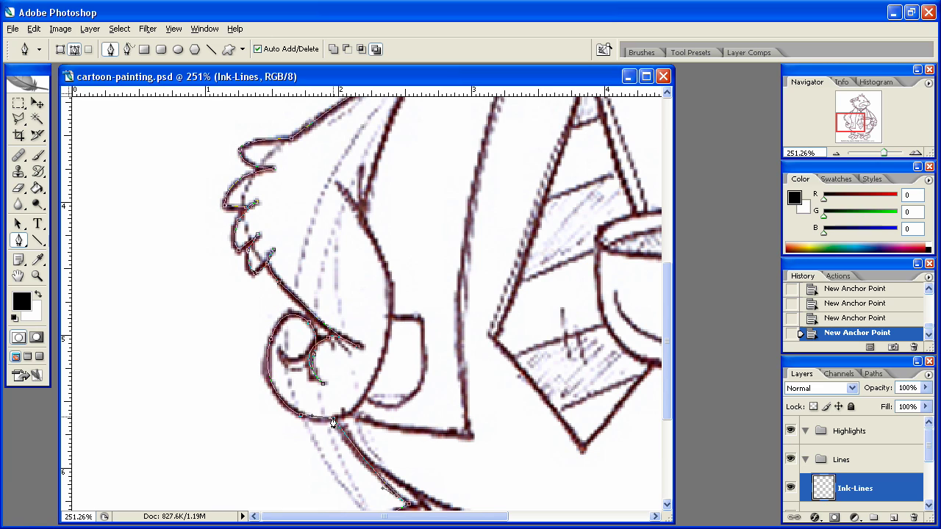
{"action": "left_click", "coordinate": [333, 422]}
{"action": "left_click_drag", "start_coordinate": [373, 325], "coordinate": [326, 449]}
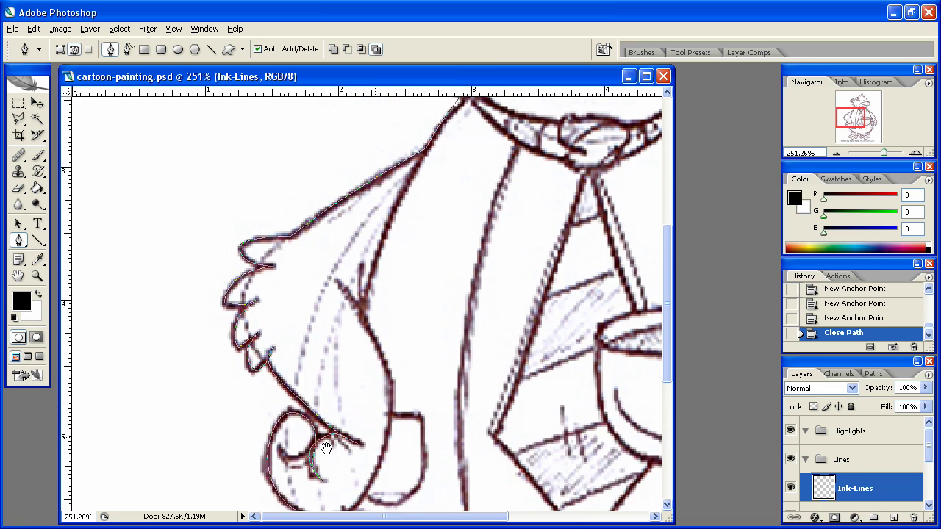
Zoom out to the whole drawing and turn off the orig-sketch layer's visibility
{"action": "left_click_drag", "start_coordinate": [494, 330], "coordinate": [394, 448]}
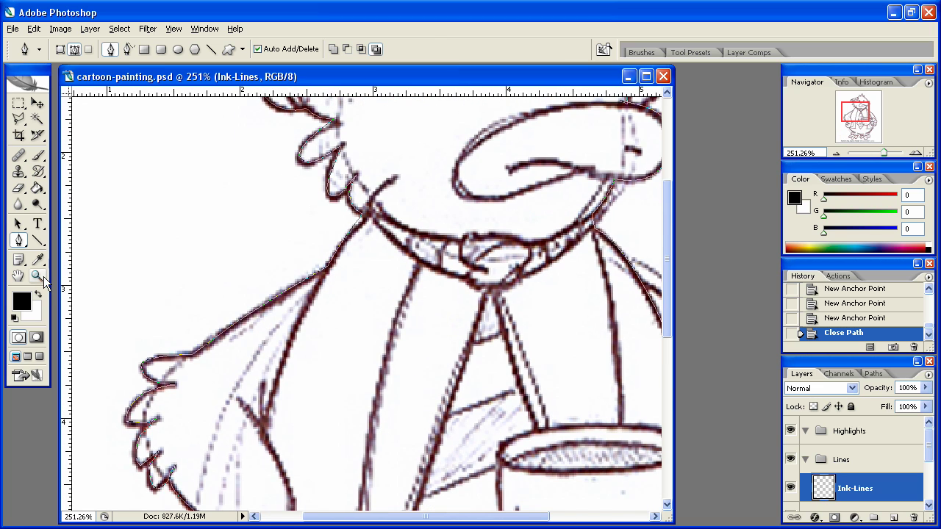
{"action": "left_click", "coordinate": [36, 275]}
{"action": "left_click", "coordinate": [346, 361], "text": "alt"}
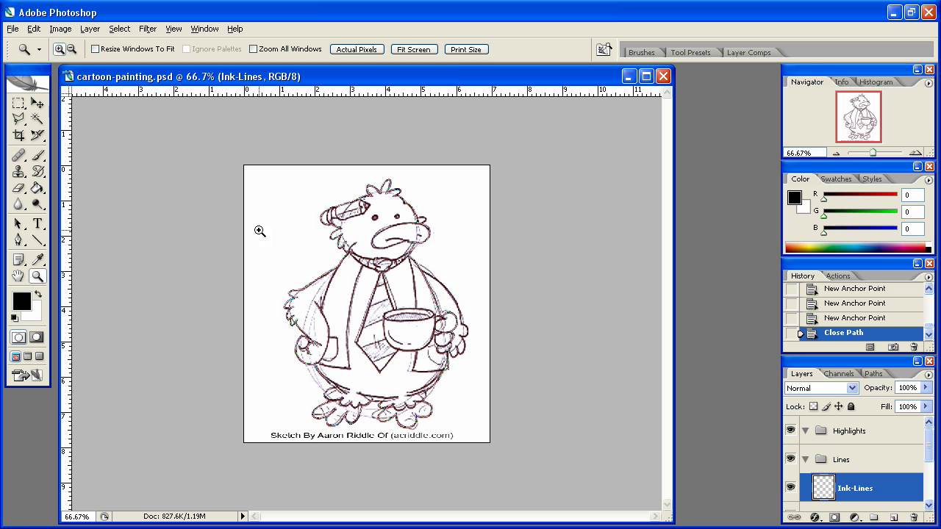
{"action": "left_click", "coordinate": [18, 240]}
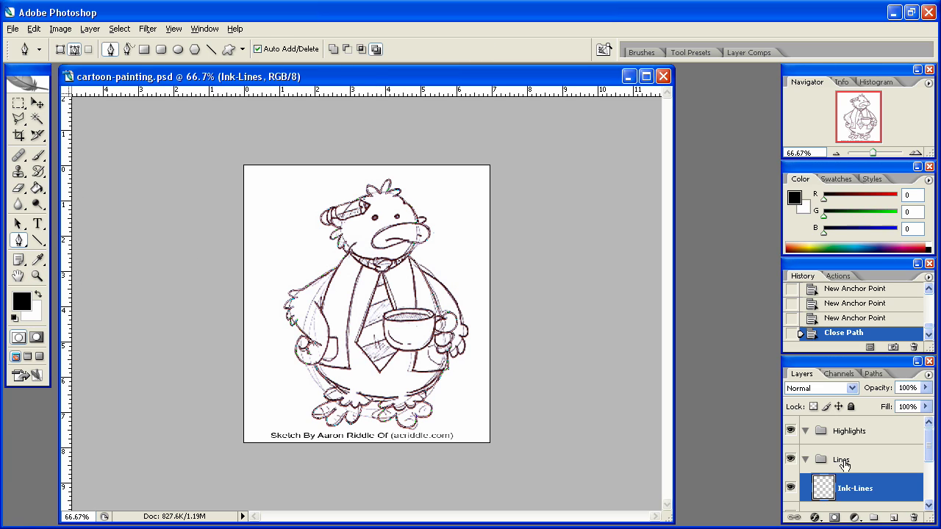
{"action": "scroll", "coordinate": [843, 465], "scroll_direction": "down", "scroll_amount": 3}
{"action": "scroll", "coordinate": [838, 466], "scroll_direction": "down", "scroll_amount": 2}
{"action": "left_click", "coordinate": [790, 497]}
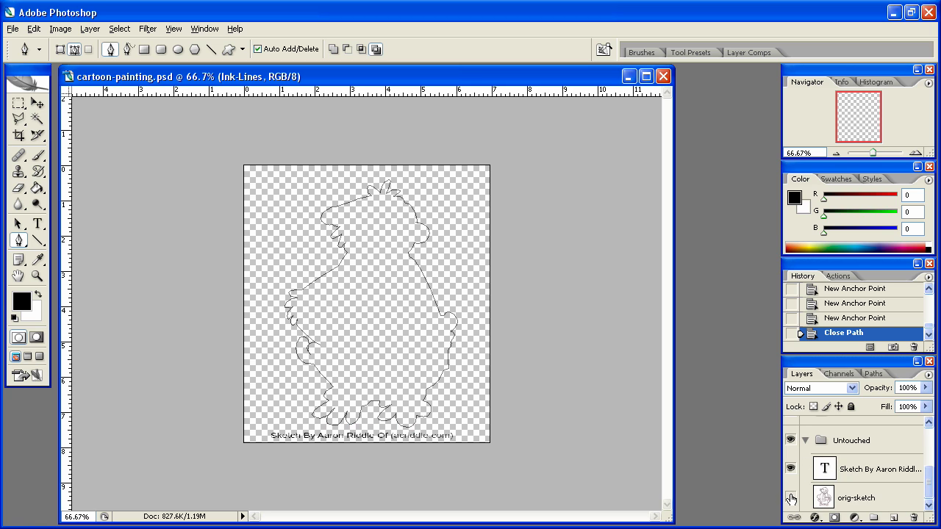
{"action": "scroll", "coordinate": [878, 464], "scroll_direction": "up", "scroll_amount": 4}
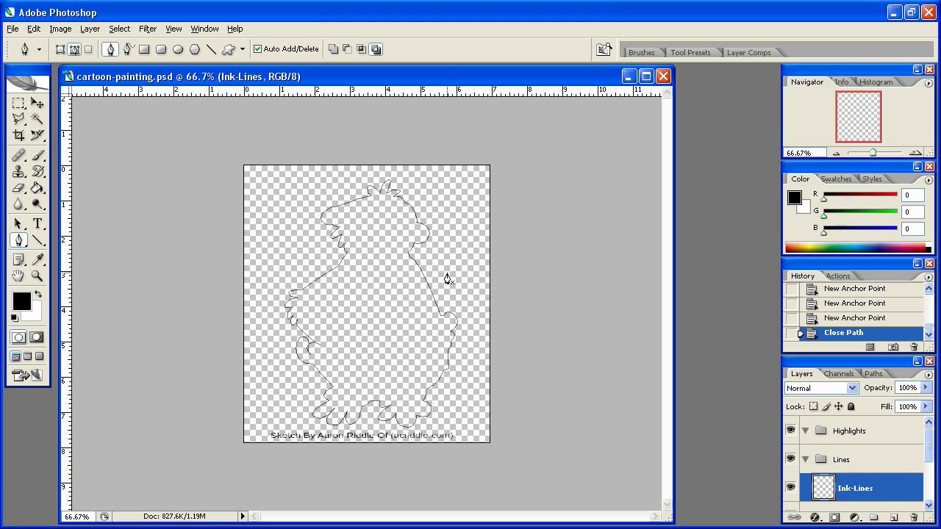
Stroke the path with the Brush, Simulate Pressure off, then delete the work path
{"action": "right_click", "coordinate": [396, 331]}
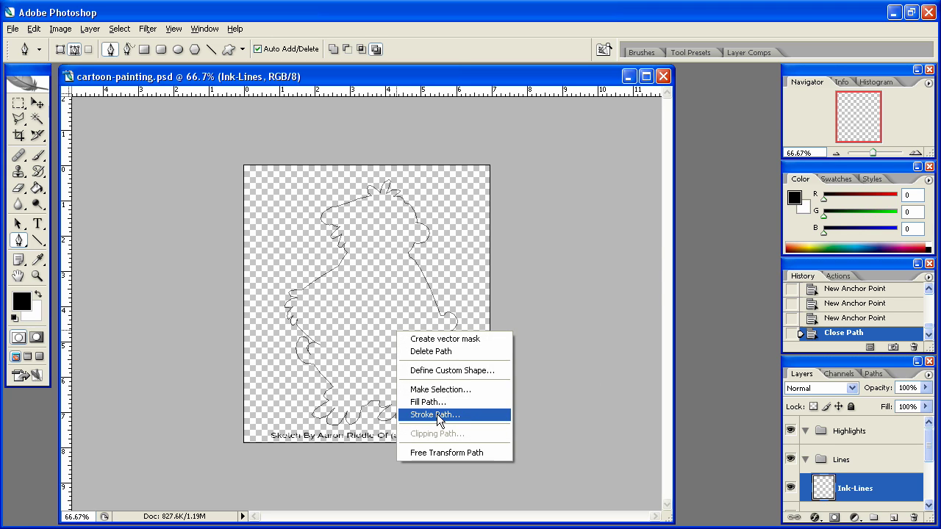
{"action": "left_click", "coordinate": [435, 414]}
{"action": "left_click", "coordinate": [471, 279]}
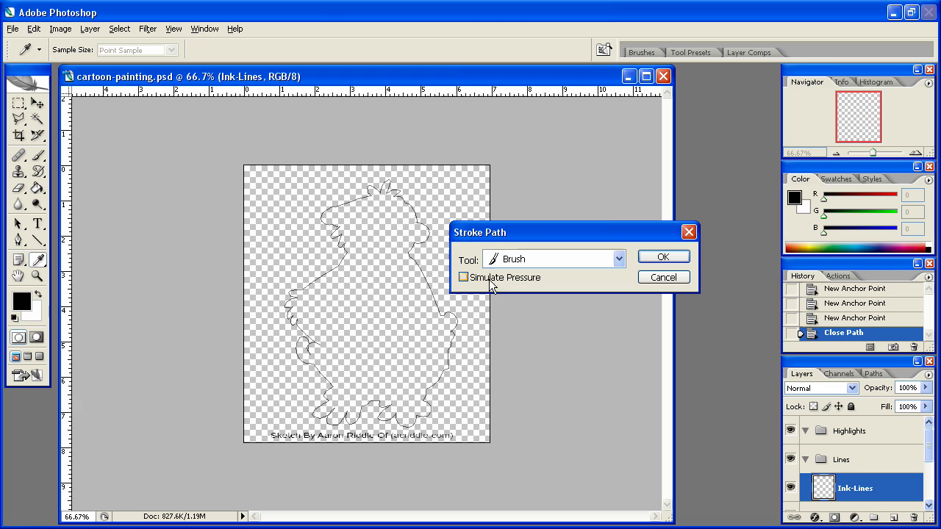
{"action": "left_click", "coordinate": [661, 258]}
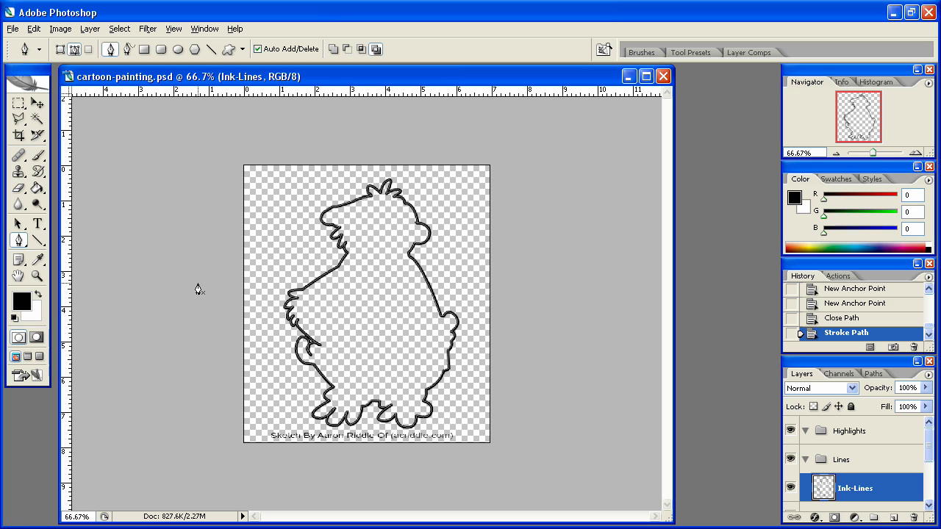
{"action": "right_click", "coordinate": [397, 270]}
{"action": "left_click", "coordinate": [435, 292]}
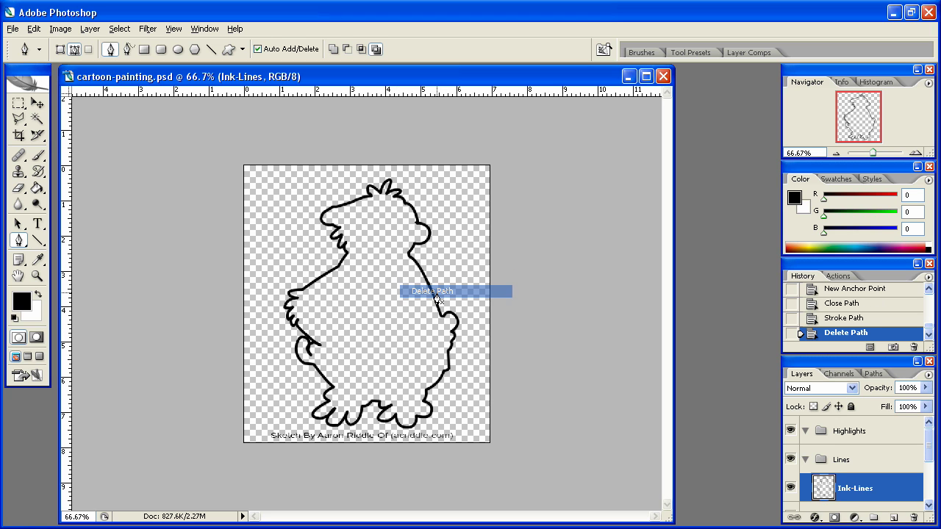
View the drawing at Actual Pixels and toggle the orig-sketch layer's eye icon
{"action": "left_click", "coordinate": [37, 275]}
{"action": "right_click", "coordinate": [287, 278]}
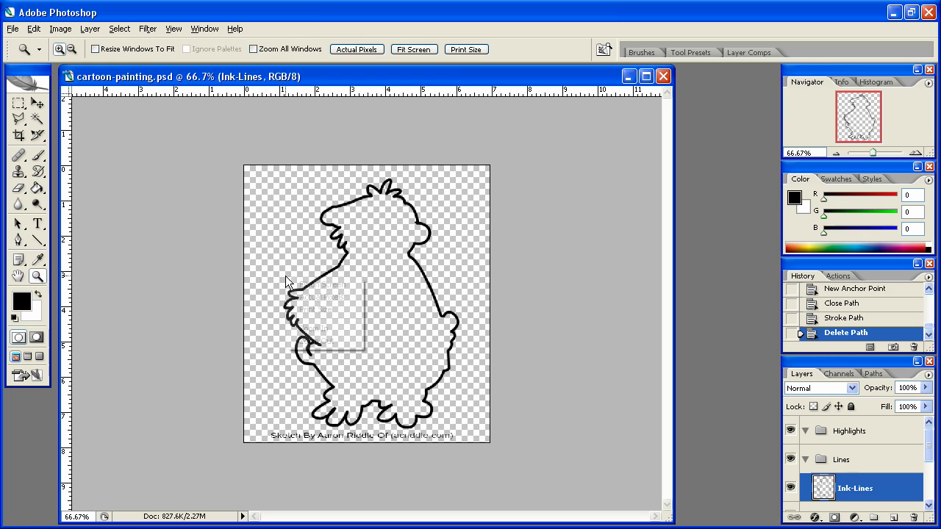
{"action": "left_click", "coordinate": [324, 298]}
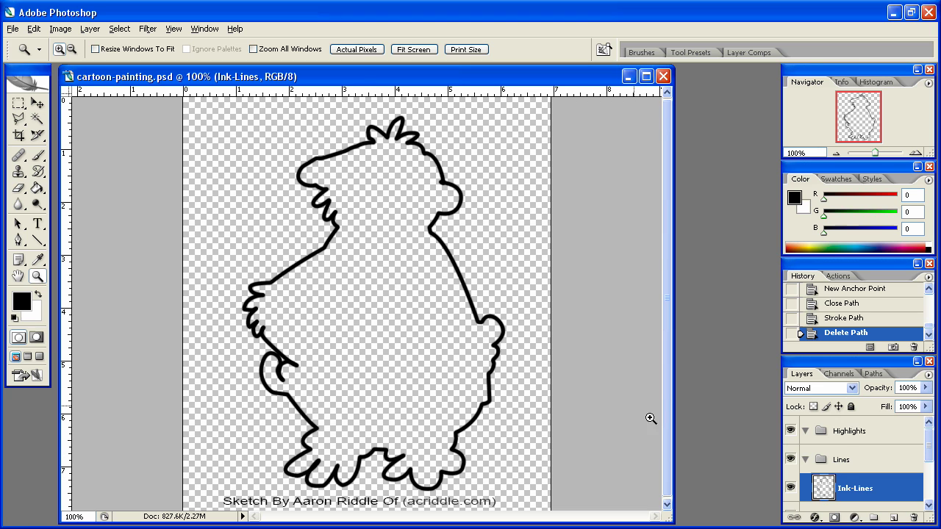
{"action": "scroll", "coordinate": [816, 489], "scroll_direction": "down", "scroll_amount": 3}
{"action": "scroll", "coordinate": [822, 485], "scroll_direction": "down", "scroll_amount": 1}
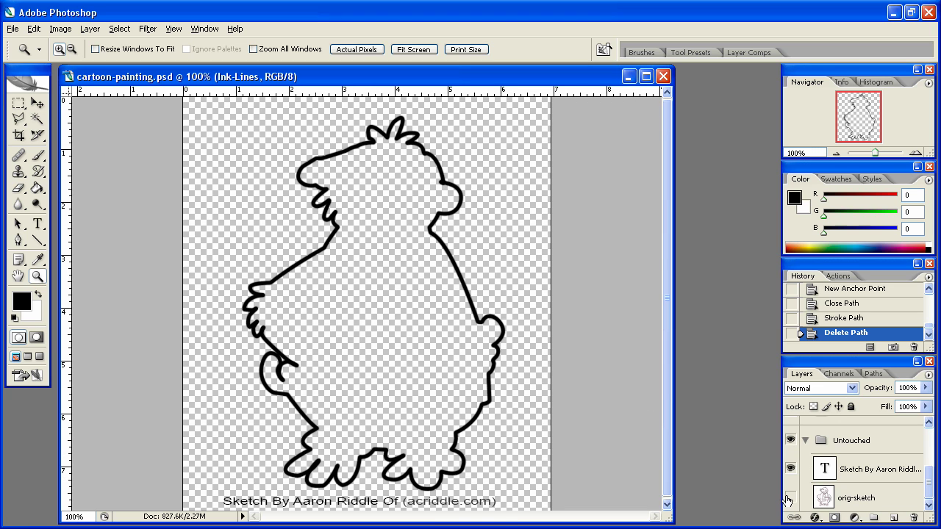
{"action": "left_click", "coordinate": [790, 497]}
{"action": "left_click", "coordinate": [790, 498]}
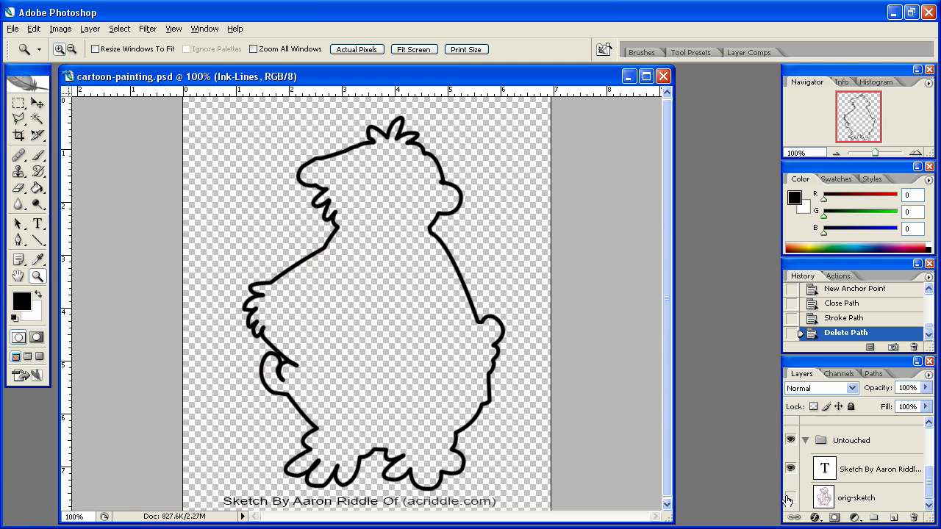